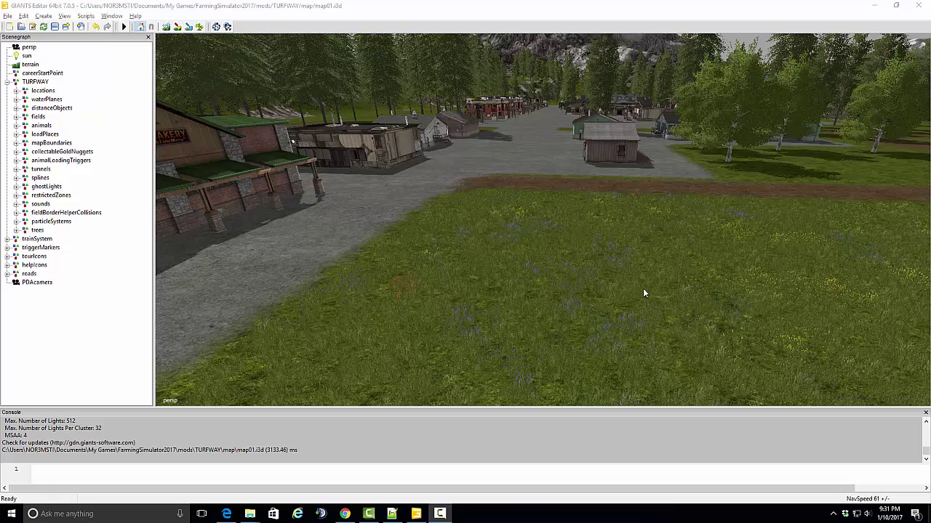
- Locate the traffic splines in the TURFWAY splines group and select trafficSpline03 to view its path
{"action": "left_click_drag", "start_coordinate": [641, 288], "coordinate": [475, 283], "text": "alt"}
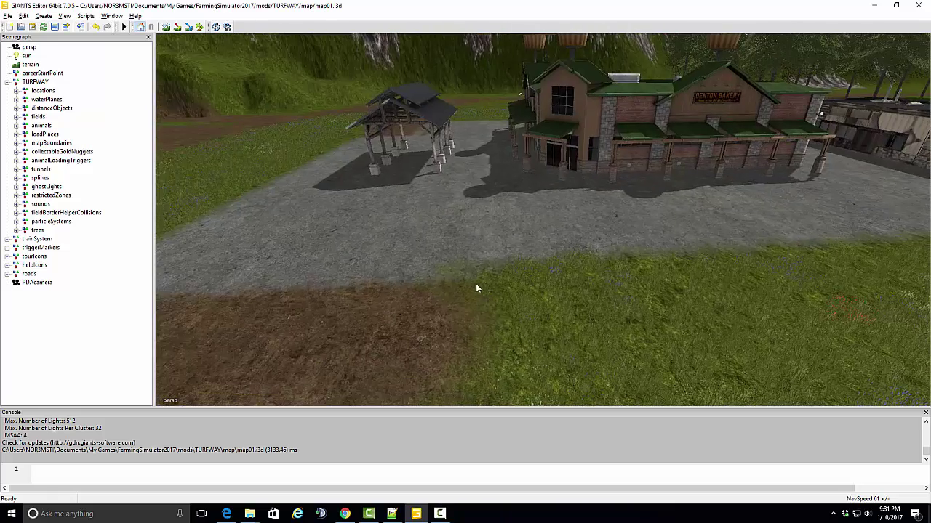
{"action": "mouse_move", "coordinate": [475, 284]}
{"action": "middle_mouse_down", "text": "alt"}
{"action": "mouse_move", "coordinate": [503, 286]}
{"action": "mouse_move", "coordinate": [489, 286]}
{"action": "middle_mouse_up", "text": "alt"}
{"action": "left_click_drag", "start_coordinate": [468, 288], "coordinate": [482, 290], "text": "alt"}
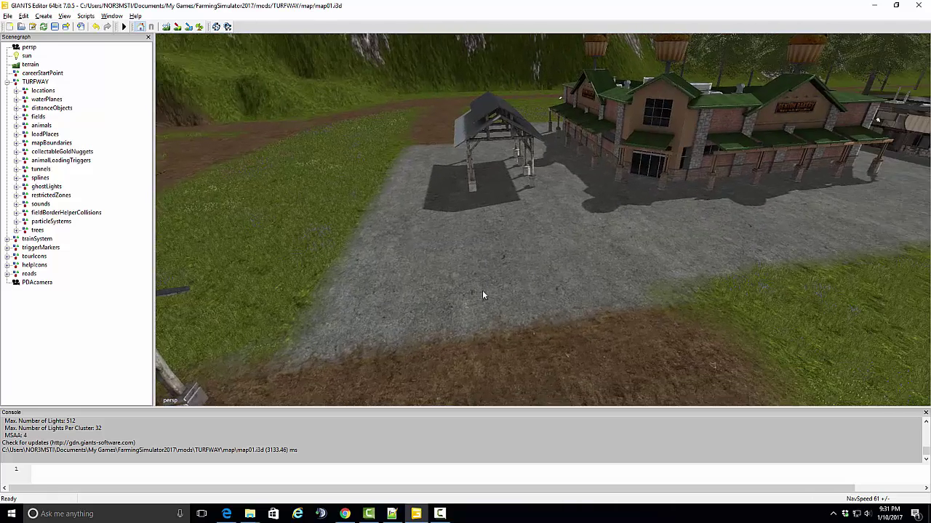
{"action": "right_click_drag", "start_coordinate": [483, 295], "coordinate": [488, 286]}
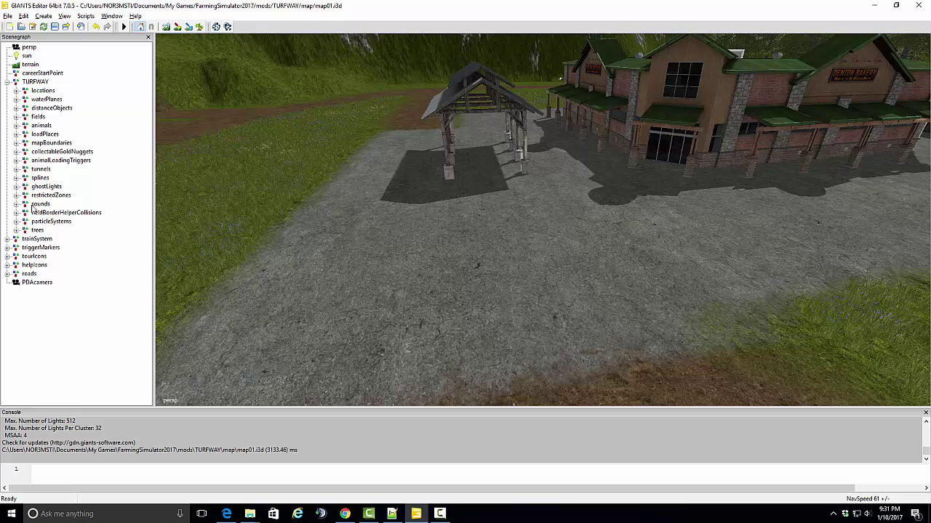
{"action": "left_click", "coordinate": [16, 178]}
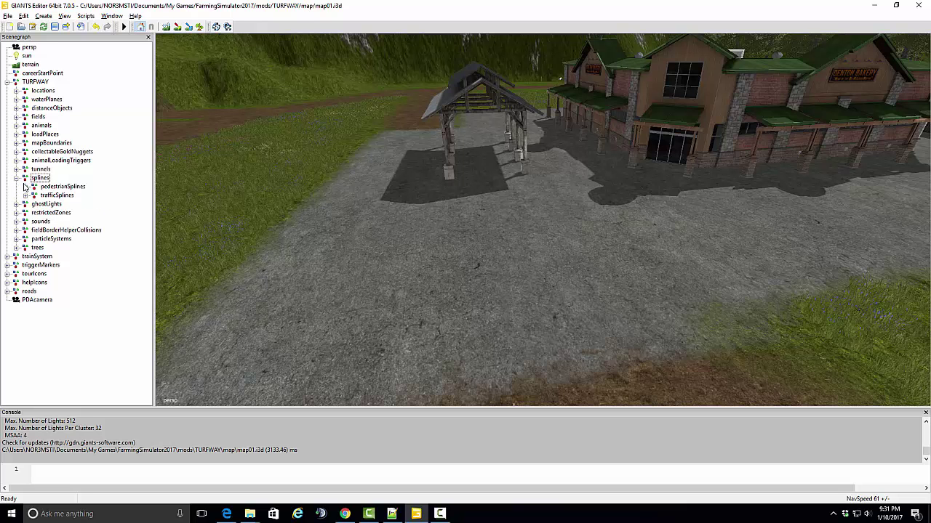
{"action": "left_click", "coordinate": [26, 196]}
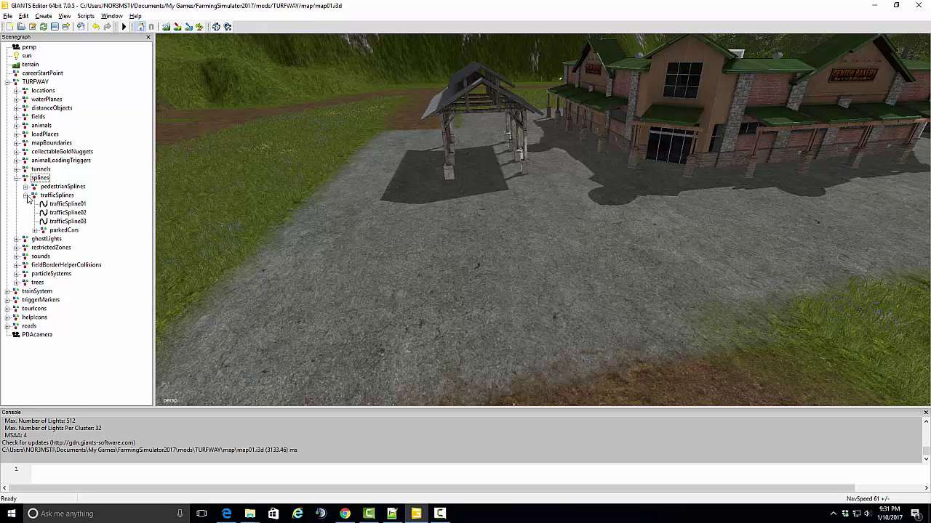
{"action": "left_click", "coordinate": [62, 222]}
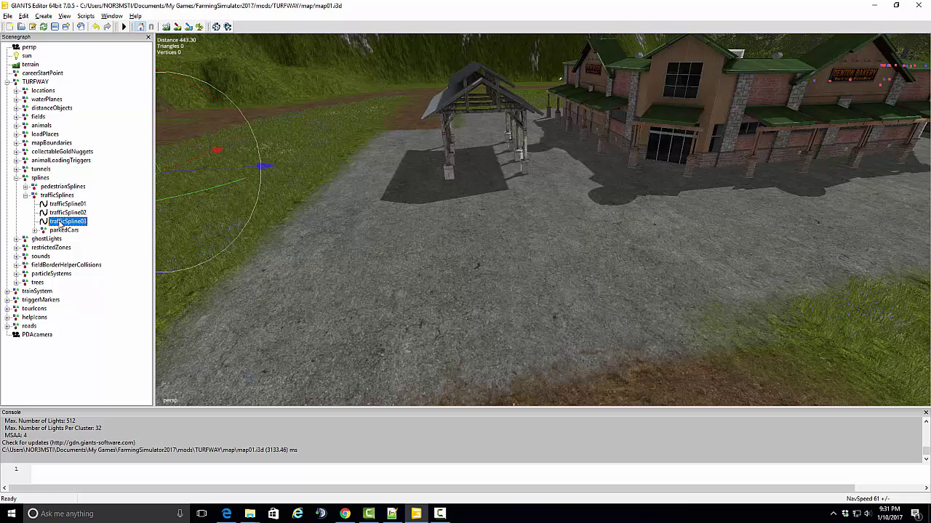
- Select pedestrianSpline04 in the pedestrianSplines group and examine its path around the bakery
{"action": "left_click", "coordinate": [26, 196]}
{"action": "left_click", "coordinate": [26, 187]}
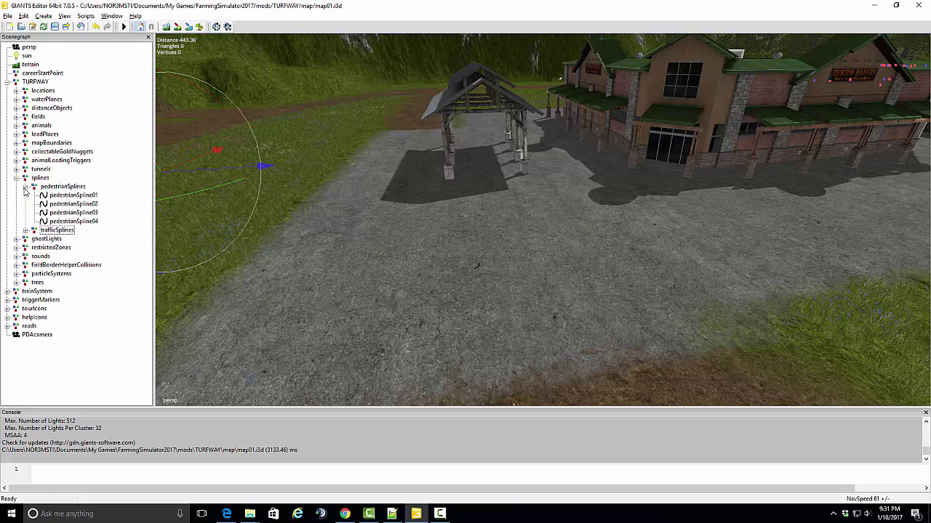
{"action": "left_click", "coordinate": [73, 222]}
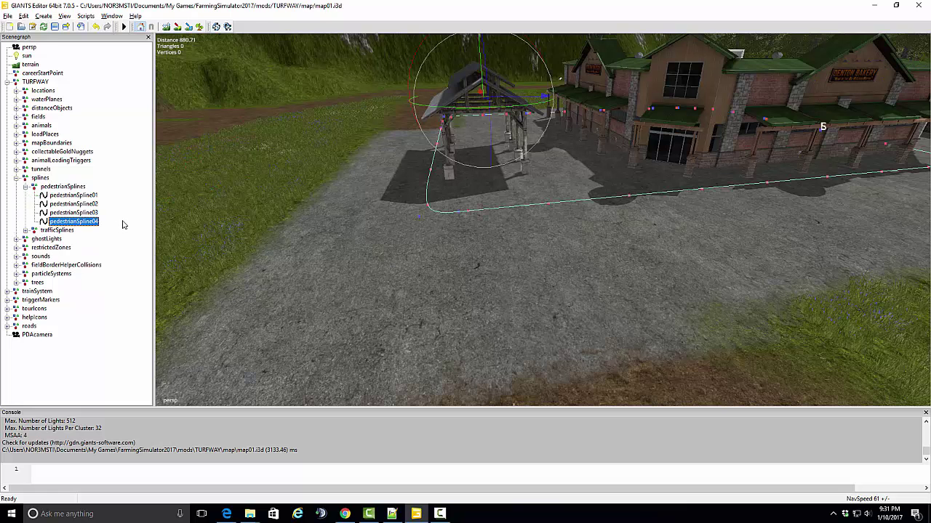
{"action": "left_click", "coordinate": [441, 219]}
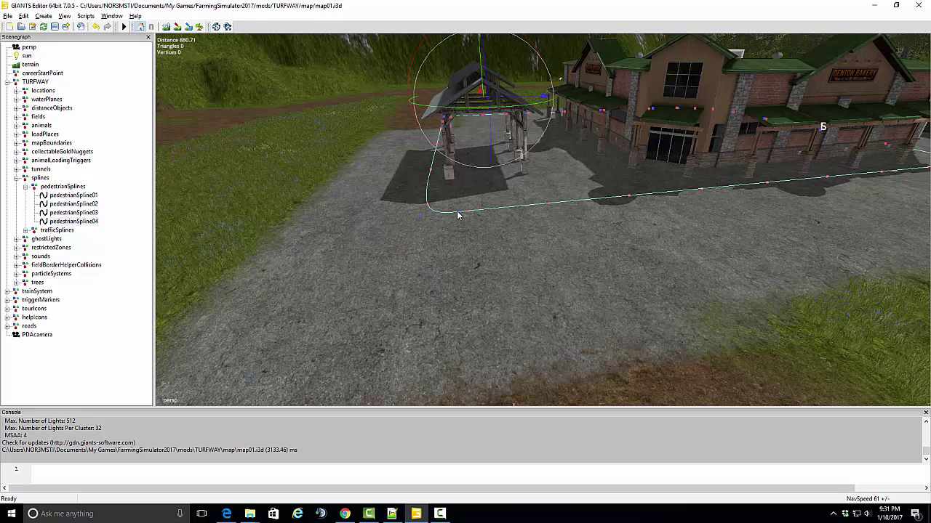
{"action": "left_click", "coordinate": [493, 208]}
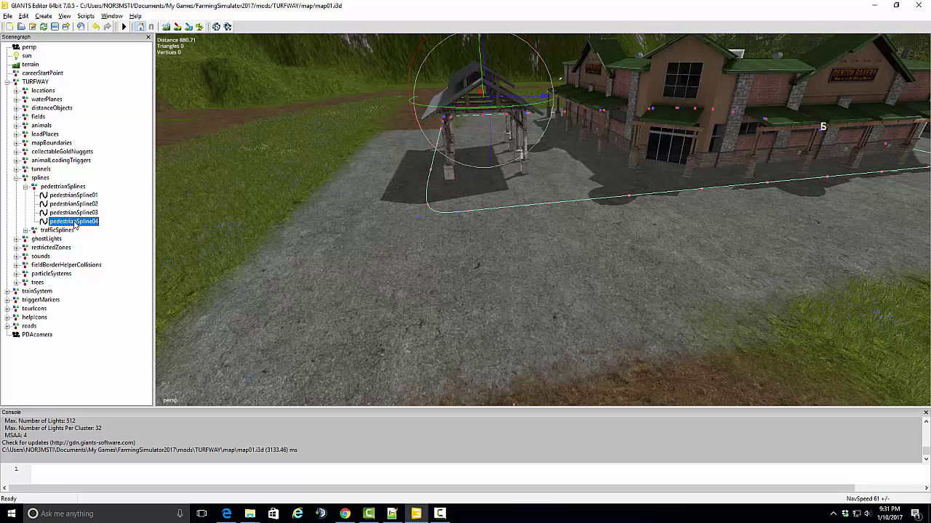
- Cut pedestrianSpline04 out of the pedestrianSplines group, paste it at the scene root, and select it there
{"action": "key", "text": "Delete"}
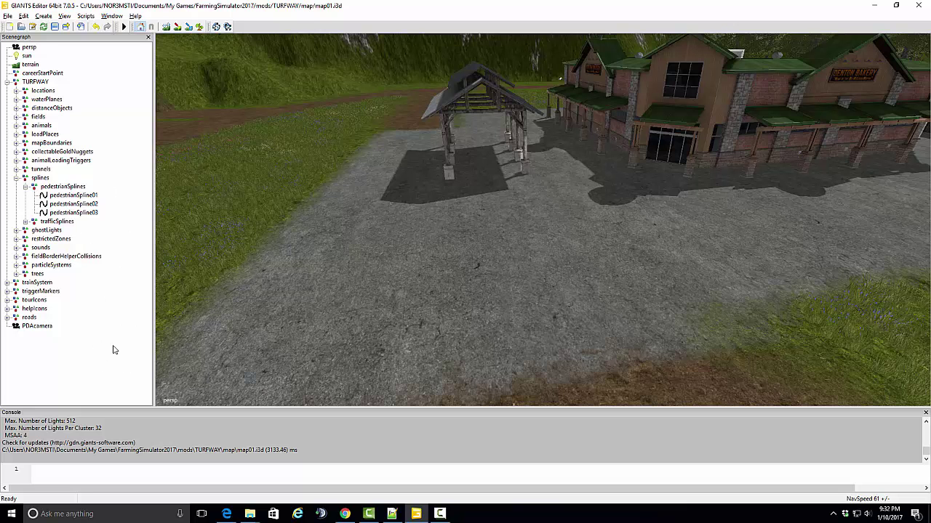
{"action": "key", "text": "ctrl+z"}
{"action": "left_click", "coordinate": [55, 335]}
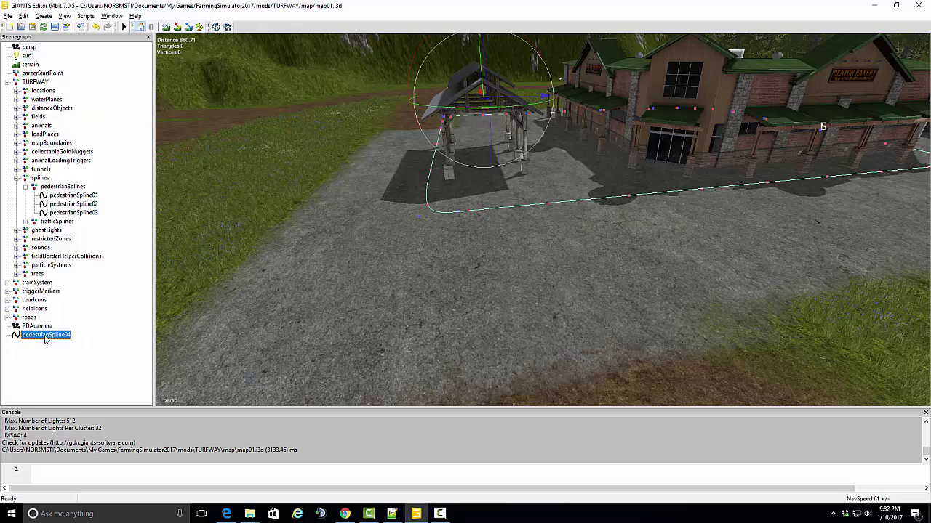
- Select the control point of pedestrianSpline04 at the corner near the open shelter and step through the neighbouring points
{"action": "left_click", "coordinate": [422, 215]}
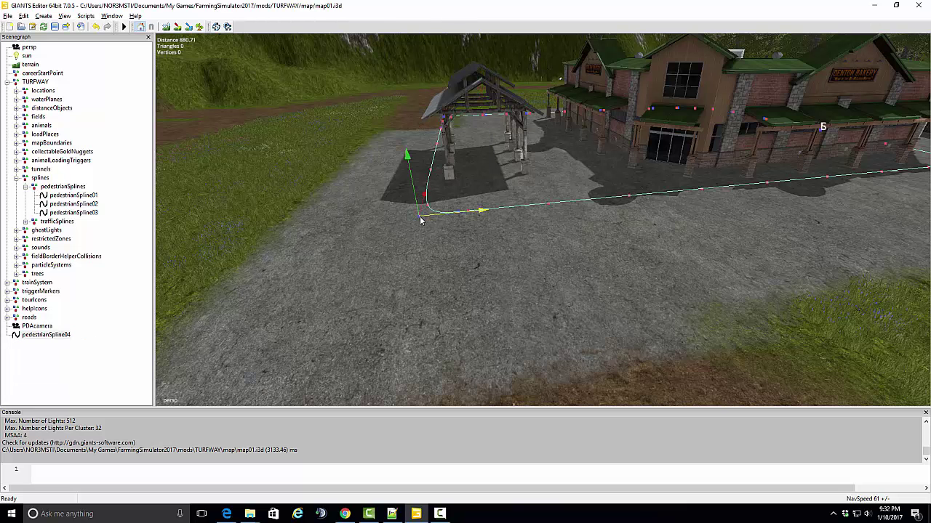
{"action": "key", "text": "Up"}
{"action": "key", "text": "Up"}
{"action": "key", "text": "Down"}
{"action": "key", "text": "Down"}
{"action": "key", "text": "Down"}
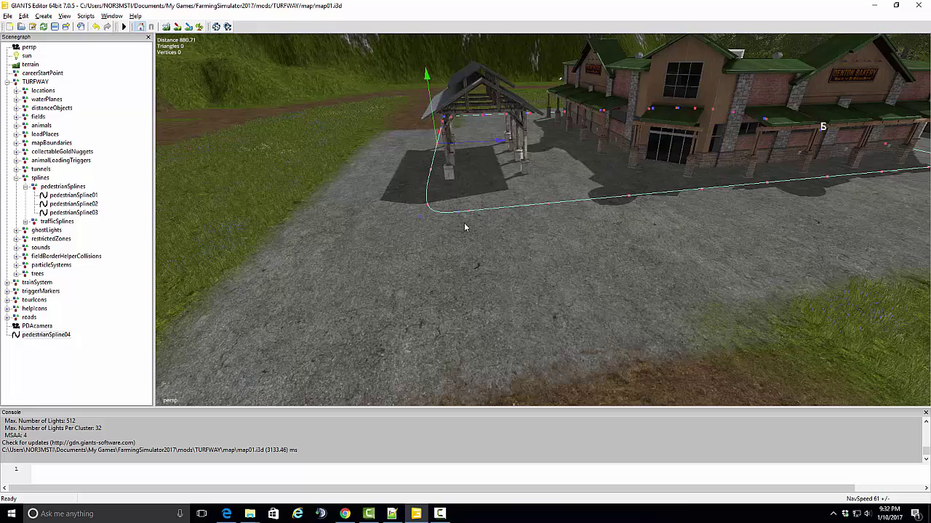
- Try moving the spline's corner control point near the shelter outward and upward, and undo both moves
{"action": "mouse_move", "coordinate": [464, 224]}
{"action": "left_mouse_down", "text": "alt"}
{"action": "mouse_move", "coordinate": [440, 236]}
{"action": "mouse_move", "coordinate": [468, 230]}
{"action": "left_mouse_up", "text": "alt"}
{"action": "right_click_drag", "start_coordinate": [468, 234], "coordinate": [497, 191]}
{"action": "left_click_drag", "start_coordinate": [490, 181], "coordinate": [598, 212]}
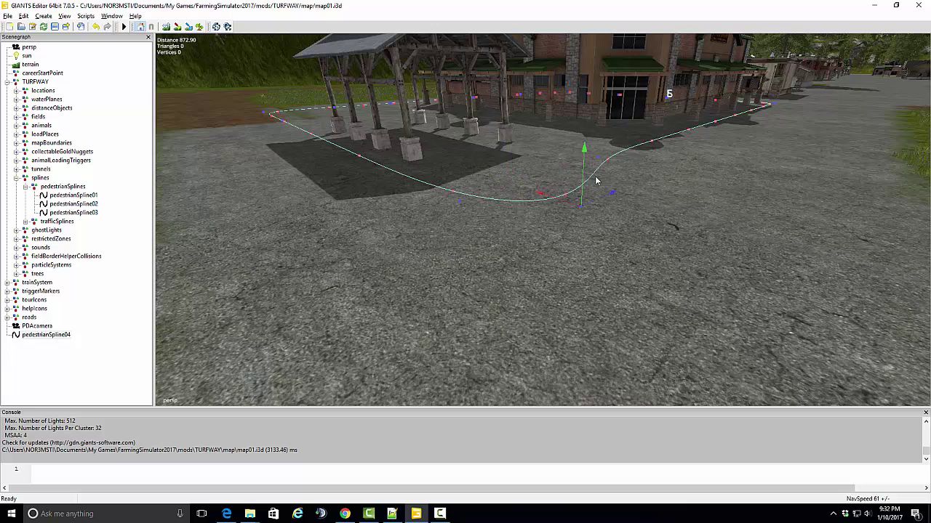
{"action": "left_click_drag", "start_coordinate": [575, 159], "coordinate": [574, 122]}
{"action": "left_click", "coordinate": [96, 26]}
{"action": "left_click", "coordinate": [97, 28]}
- Move the end point of pedestrianSpline04 onto its start point beside the bakery's rear door
{"action": "left_click_drag", "start_coordinate": [564, 203], "coordinate": [474, 212], "text": "alt"}
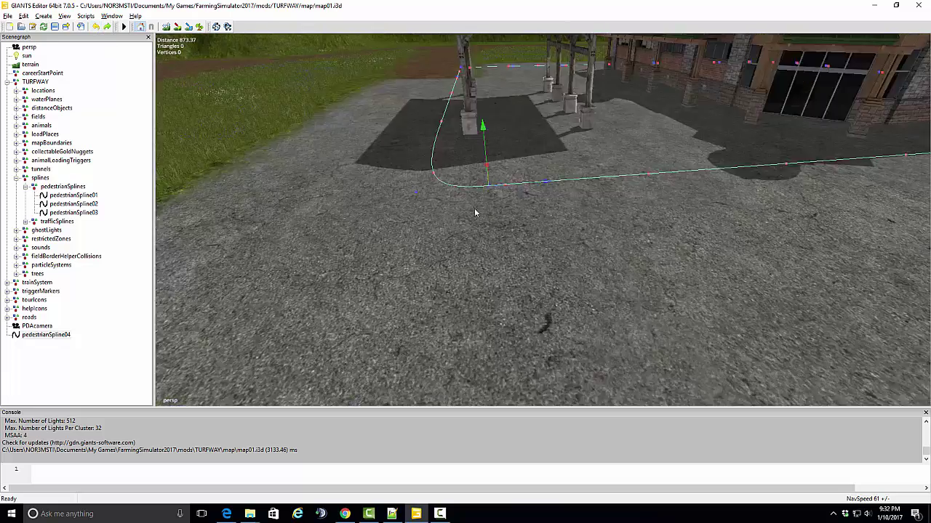
{"action": "right_click_drag", "start_coordinate": [474, 208], "coordinate": [467, 279]}
{"action": "left_click", "coordinate": [500, 270]}
{"action": "key", "text": "a"}
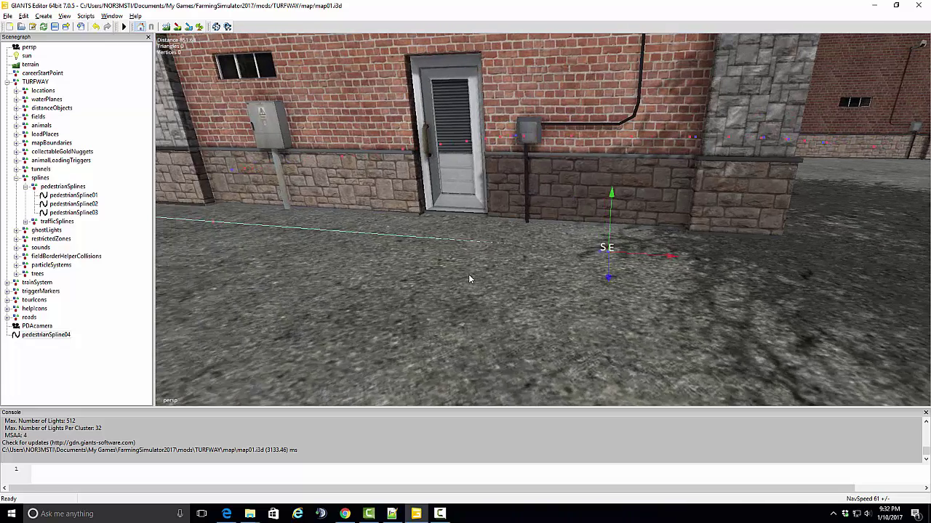
{"action": "key", "text": "q"}
{"action": "left_click_drag", "start_coordinate": [663, 230], "coordinate": [647, 238]}
- Select the control point in the yard past the building corner and raise it slightly
{"action": "right_click_drag", "start_coordinate": [498, 246], "coordinate": [614, 232]}
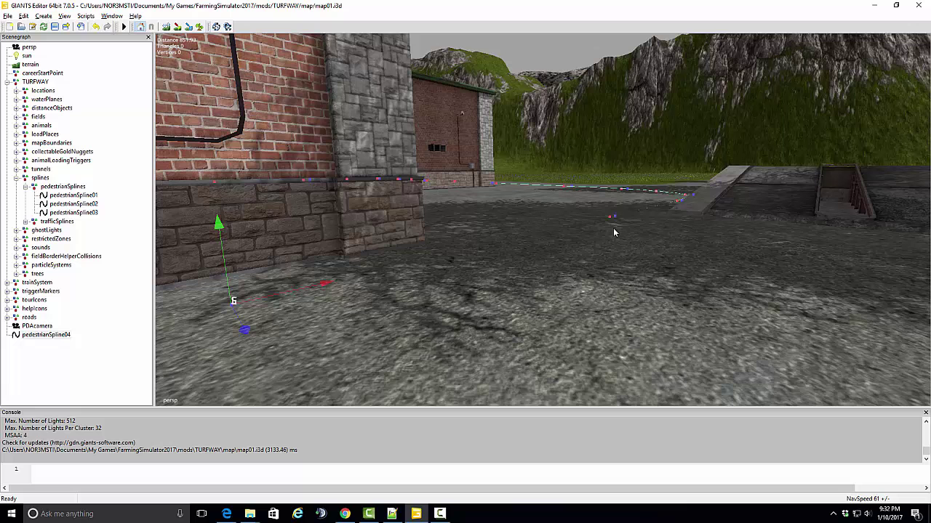
{"action": "left_click", "coordinate": [616, 216]}
{"action": "left_click_drag", "start_coordinate": [614, 192], "coordinate": [614, 189]}
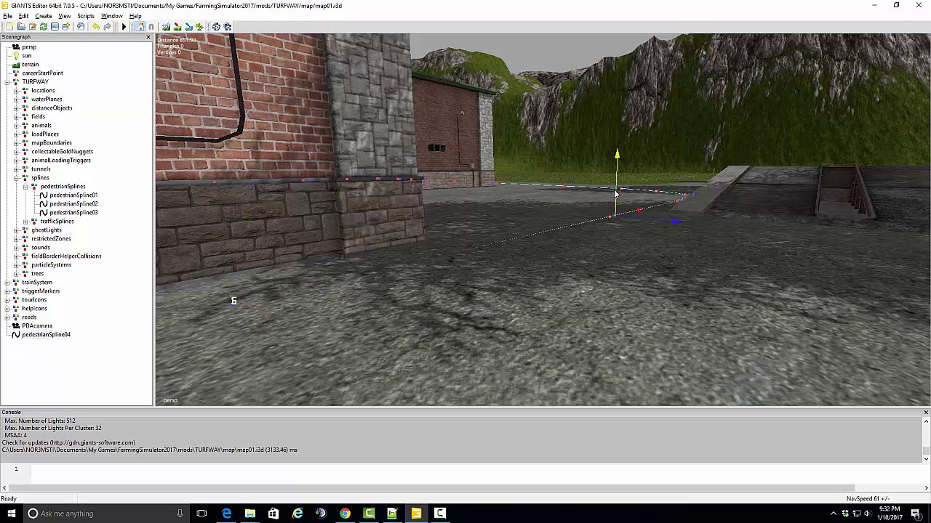
{"action": "middle_click_drag", "start_coordinate": [611, 196], "coordinate": [503, 229]}
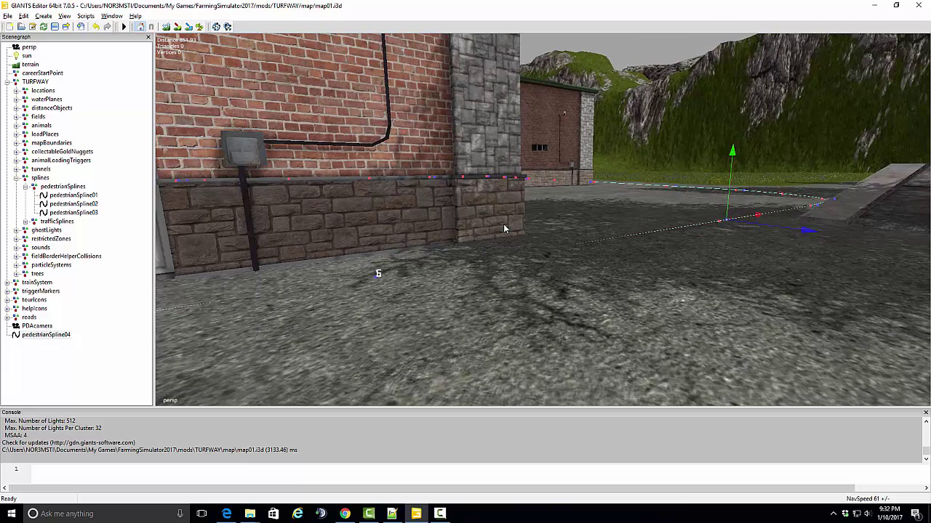
- Try inserting a control point next to the selected one in the yard, and delete it
{"action": "key", "text": "Insert"}
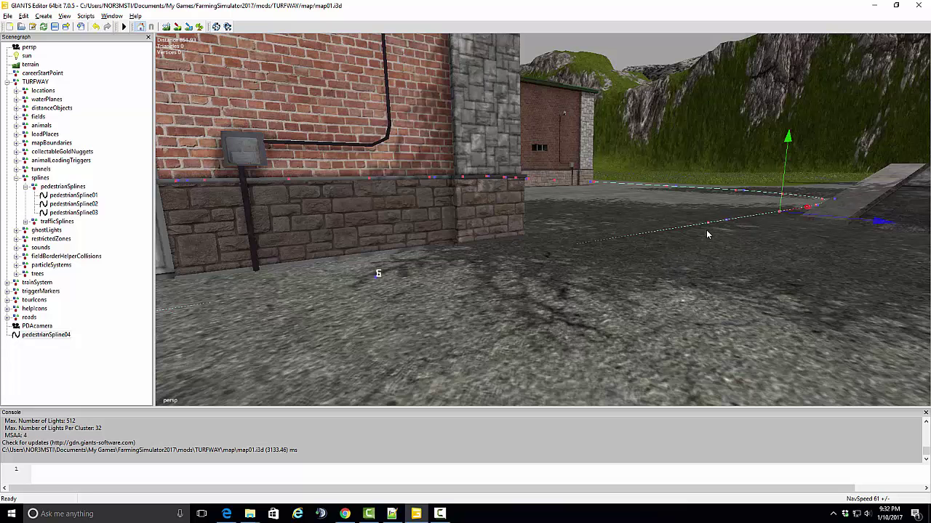
{"action": "key", "text": "Delete"}
{"action": "key", "text": "Right"}
- Insert a control point near the building corner by pulling the end point out and returning it to the start, and adjust the added point's height
{"action": "key", "text": "Left"}
{"action": "key", "text": "Left"}
{"action": "left_click_drag", "start_coordinate": [443, 266], "coordinate": [541, 253]}
{"action": "key", "text": "Insert"}
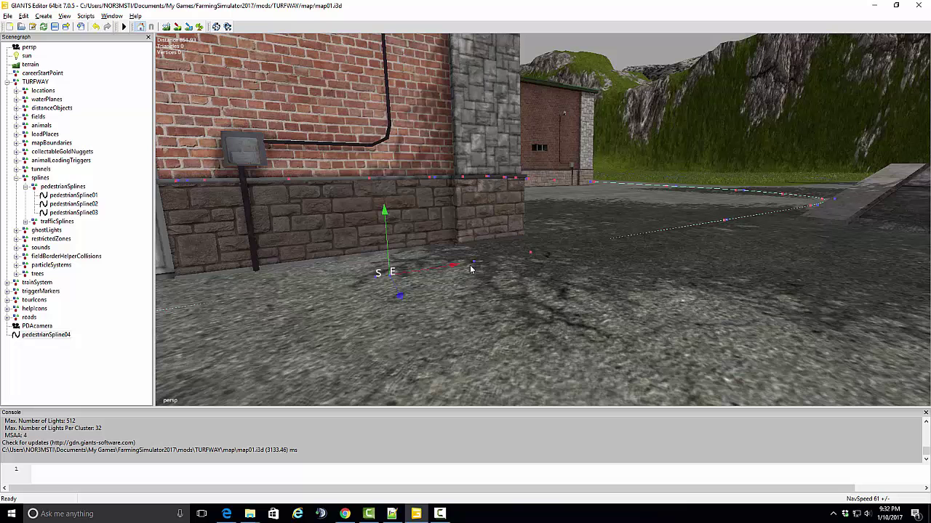
{"action": "left_click_drag", "start_coordinate": [452, 267], "coordinate": [441, 269]}
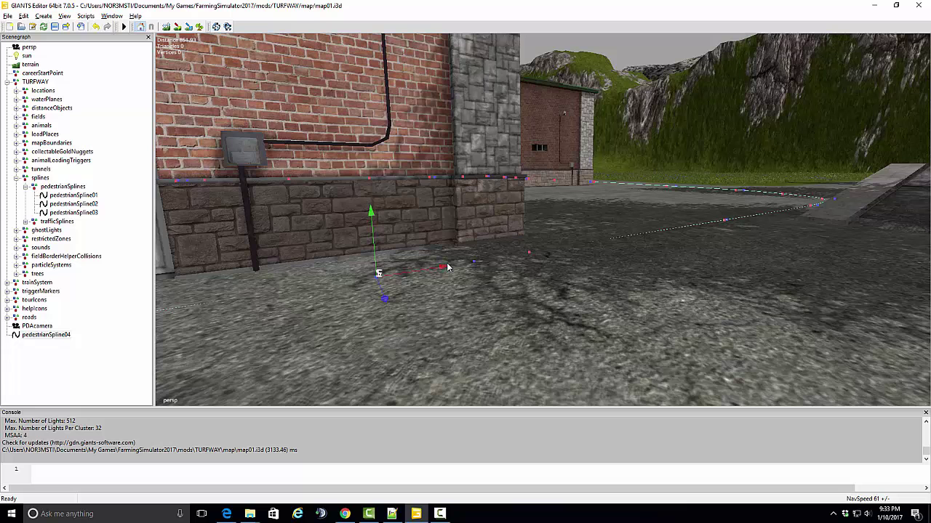
{"action": "key", "text": "Right"}
{"action": "left_click_drag", "start_coordinate": [474, 213], "coordinate": [473, 212]}
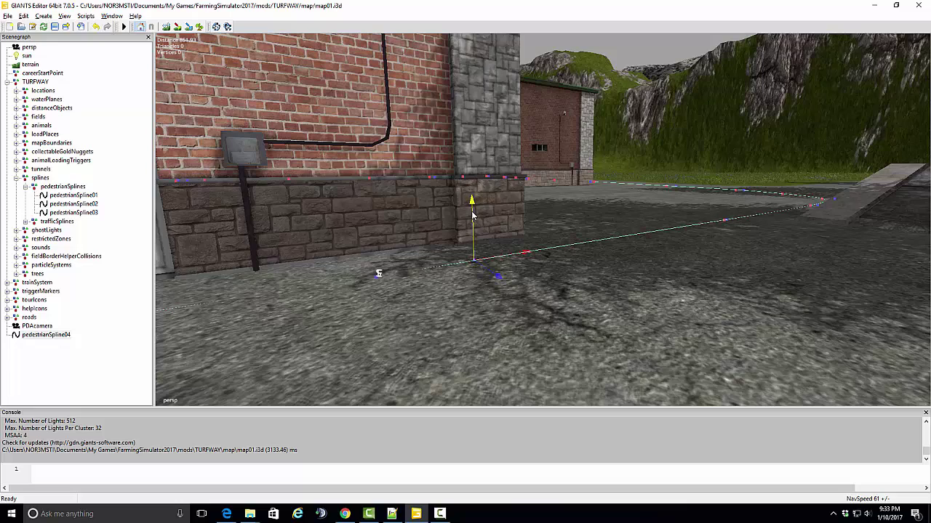
- Cut pedestrianSpline04 from the scene root and paste it back into the pedestrianSplines group
{"action": "left_click_drag", "start_coordinate": [569, 233], "coordinate": [426, 229], "text": "alt"}
{"action": "middle_click_drag", "start_coordinate": [412, 225], "coordinate": [437, 232], "text": "alt"}
{"action": "left_click_drag", "start_coordinate": [436, 232], "coordinate": [565, 252], "text": "alt"}
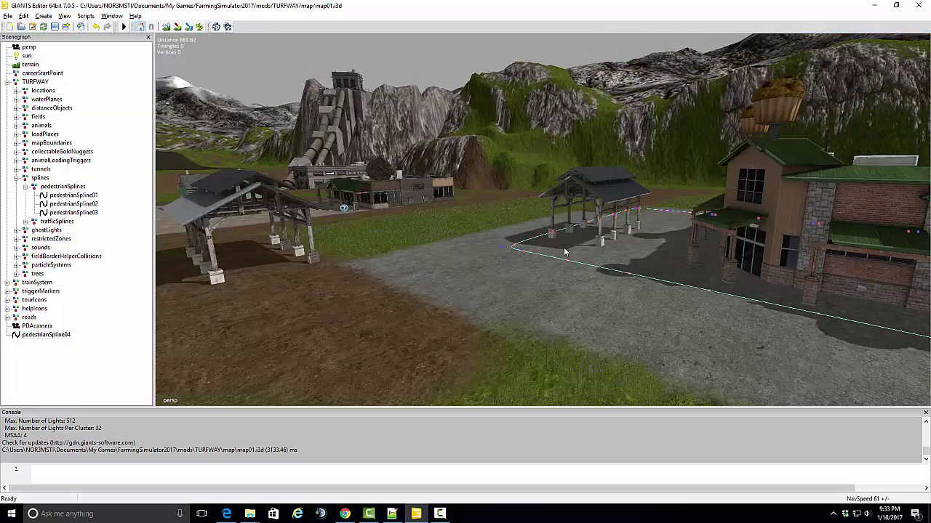
{"action": "right_click_drag", "start_coordinate": [565, 252], "coordinate": [529, 246]}
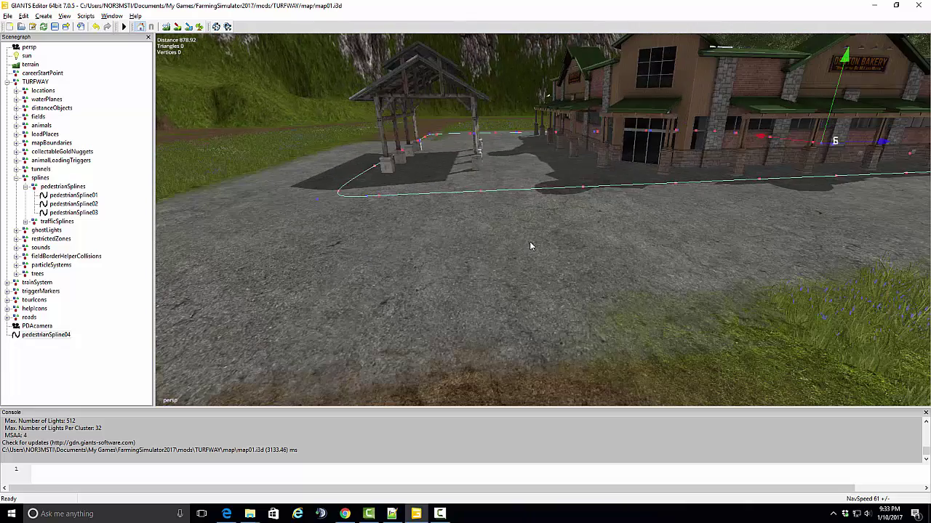
{"action": "left_click", "coordinate": [47, 335]}
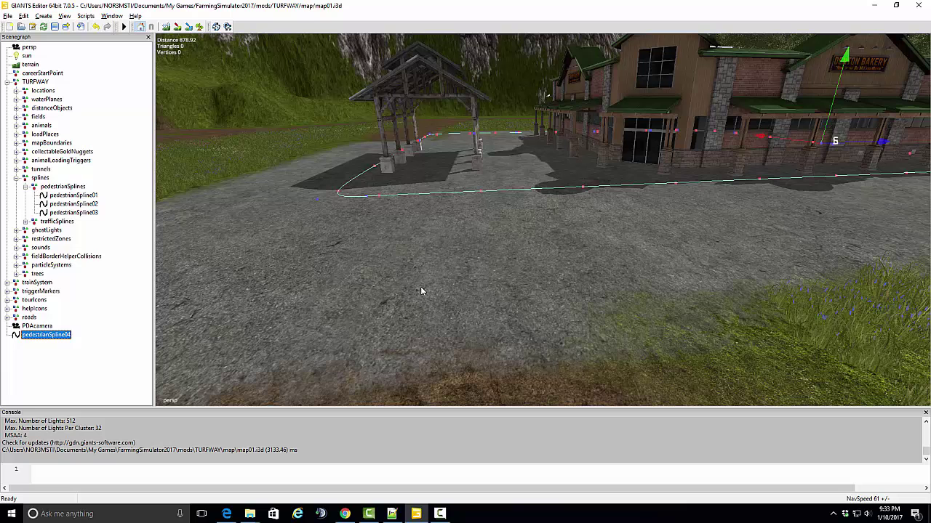
{"action": "key", "text": "Delete"}
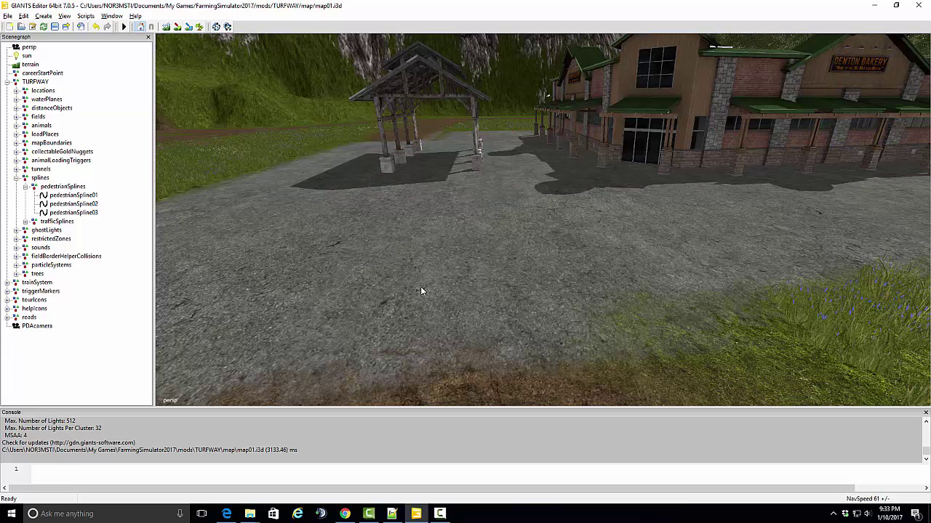
{"action": "left_click", "coordinate": [68, 187]}
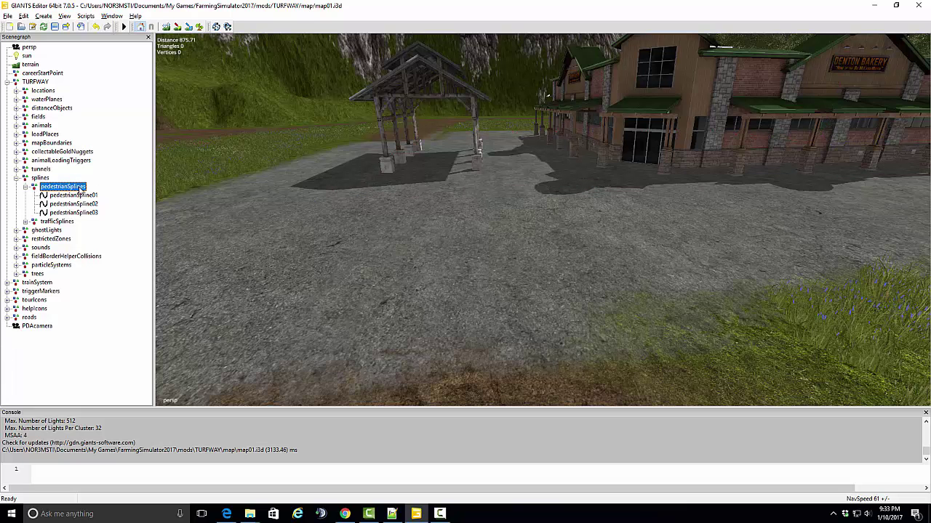
{"action": "key", "text": "ctrl+z"}
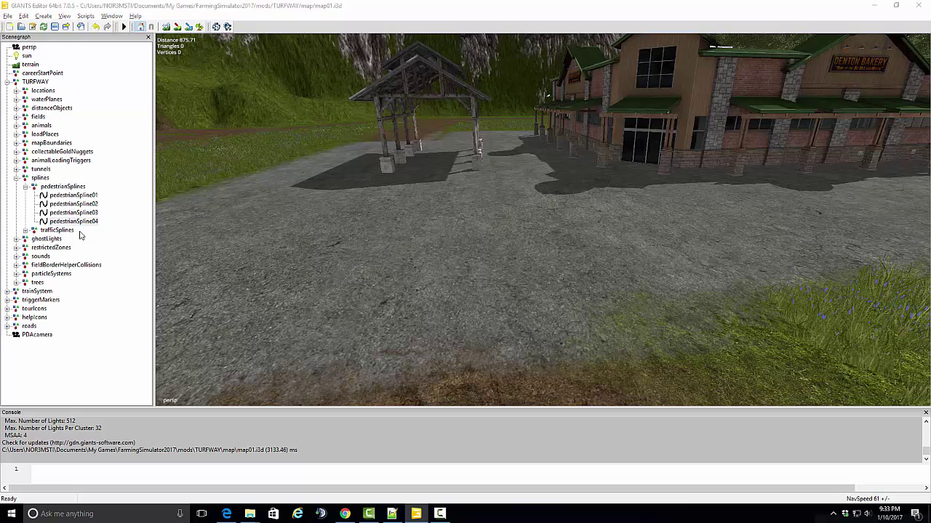
- Try picking control points of pedestrianSpline04 in the viewport while it is grouped, and reselect the spline
{"action": "left_click", "coordinate": [381, 206]}
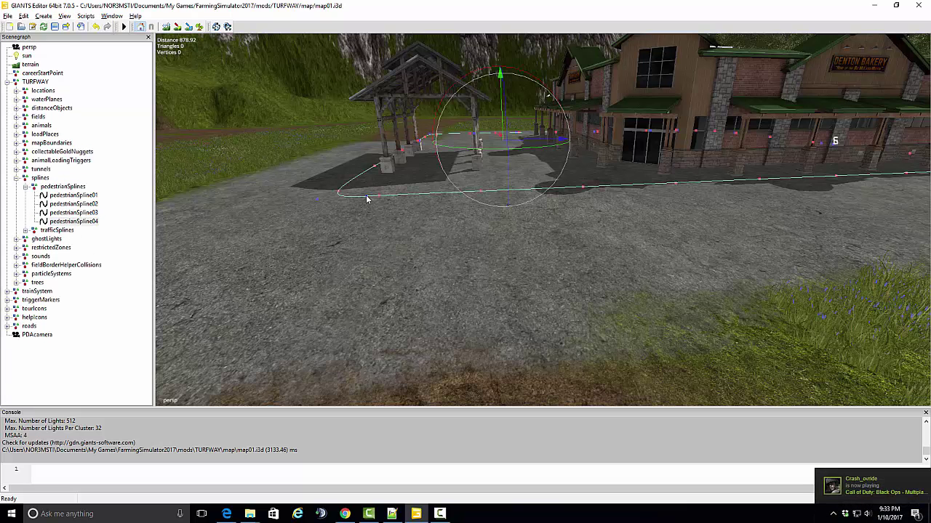
{"action": "left_click", "coordinate": [90, 222]}
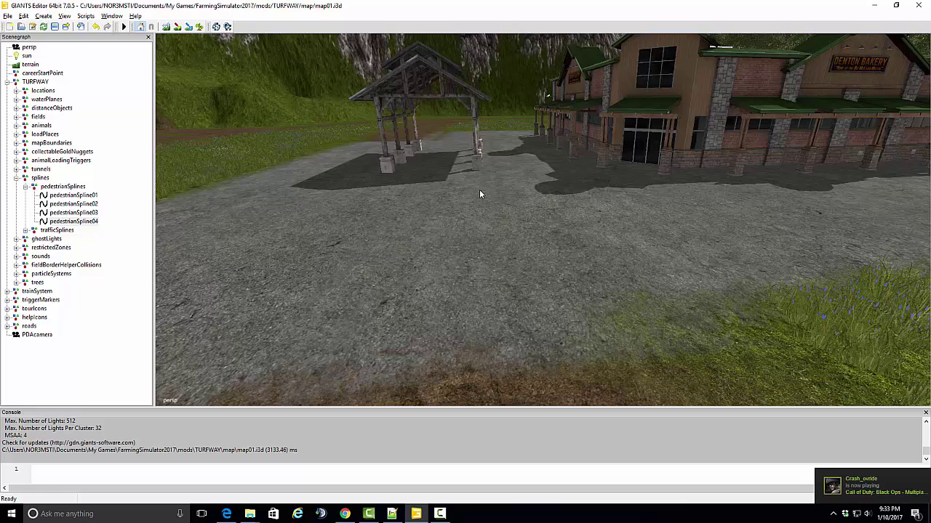
{"action": "left_click", "coordinate": [581, 190]}
{"action": "left_click", "coordinate": [71, 222]}
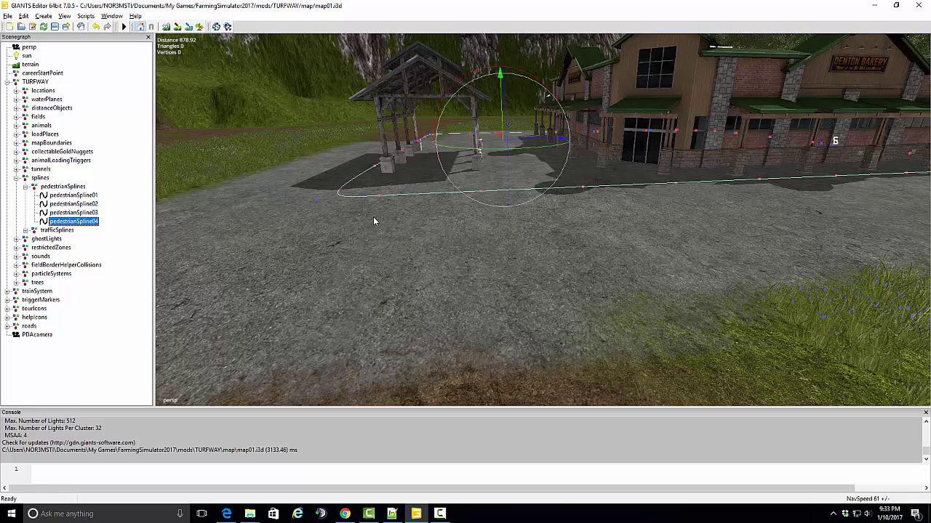
- Create a new spline in the scene
{"action": "left_click", "coordinate": [43, 16]}
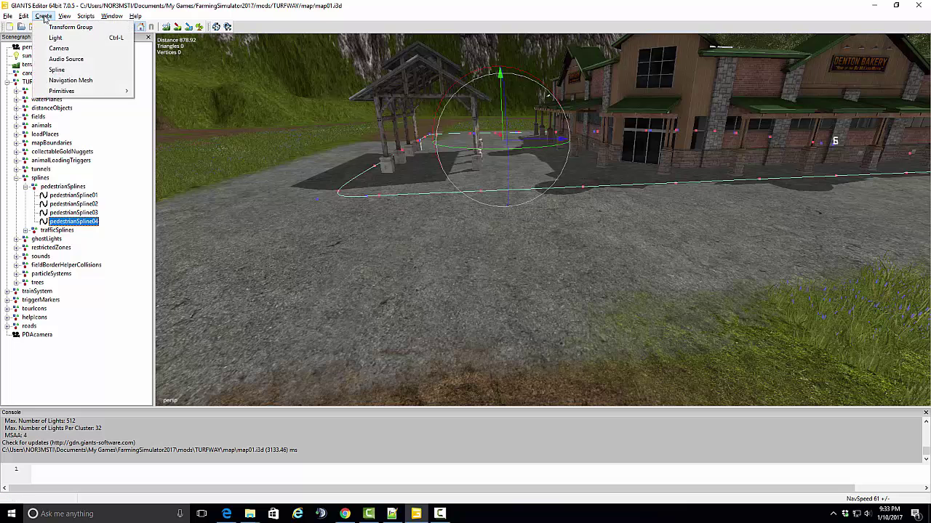
{"action": "left_click", "coordinate": [57, 70]}
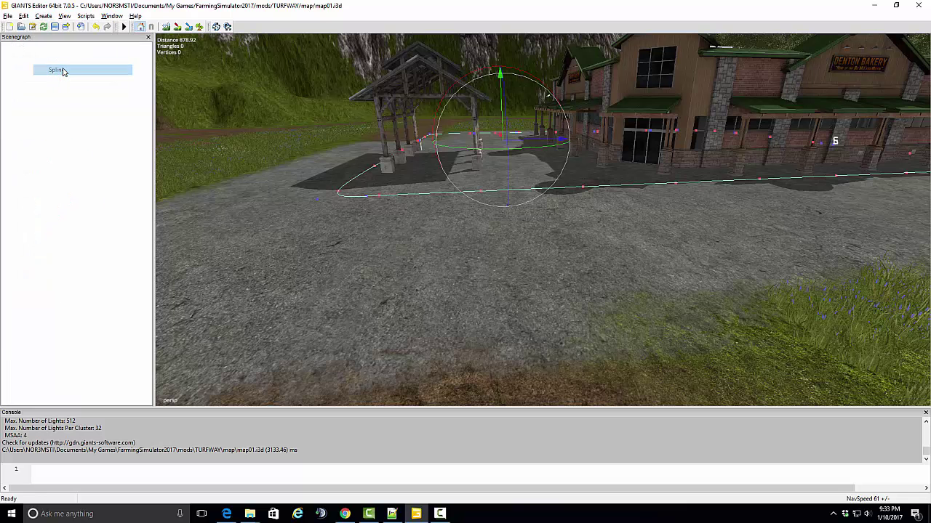
- Select the new spline and place it on the gravel lot in front of the bakery
{"action": "left_click", "coordinate": [29, 345]}
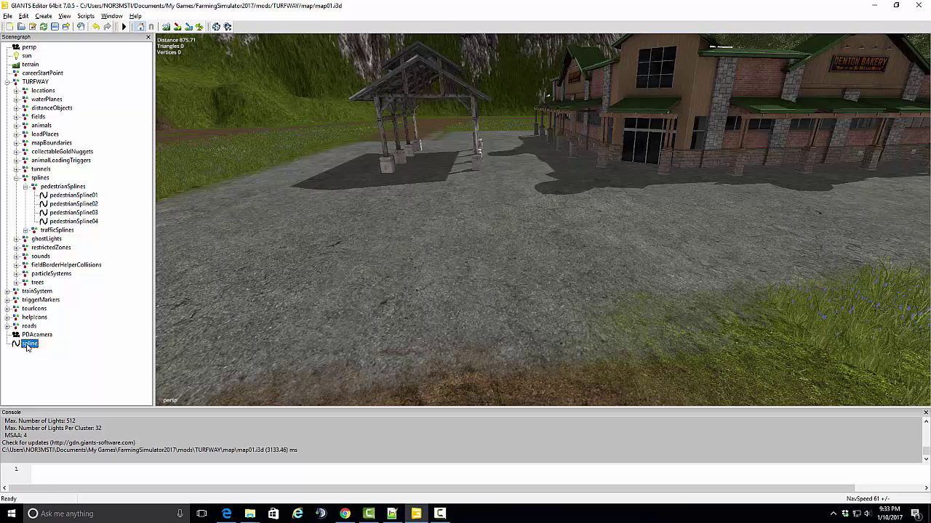
{"action": "left_click", "coordinate": [485, 250]}
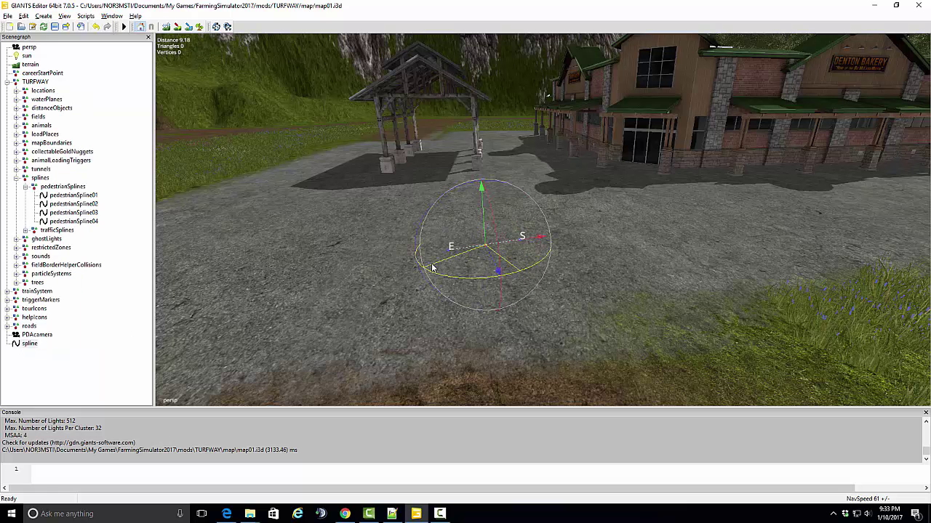
{"action": "left_click_drag", "start_coordinate": [432, 268], "coordinate": [445, 260]}
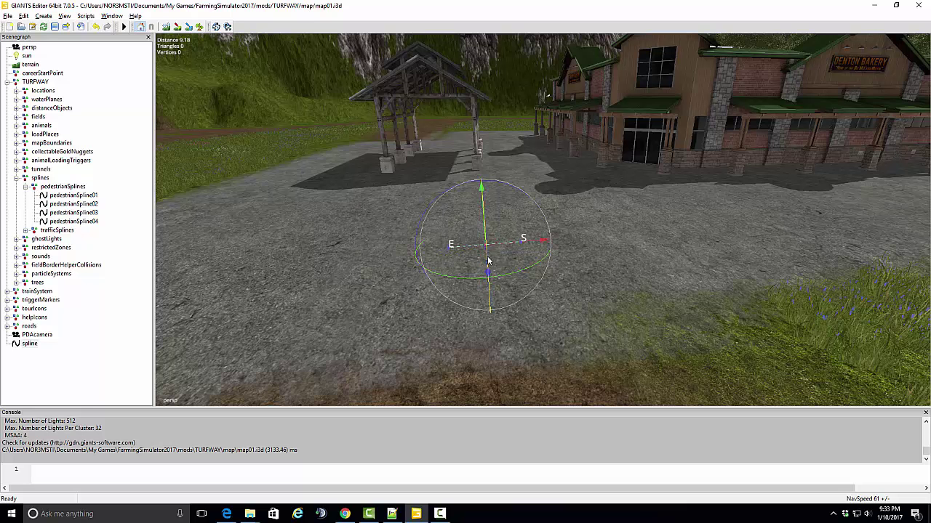
- Pick the new spline's end point and pull it farther from the start point to lengthen the spline
{"action": "left_click", "coordinate": [32, 346]}
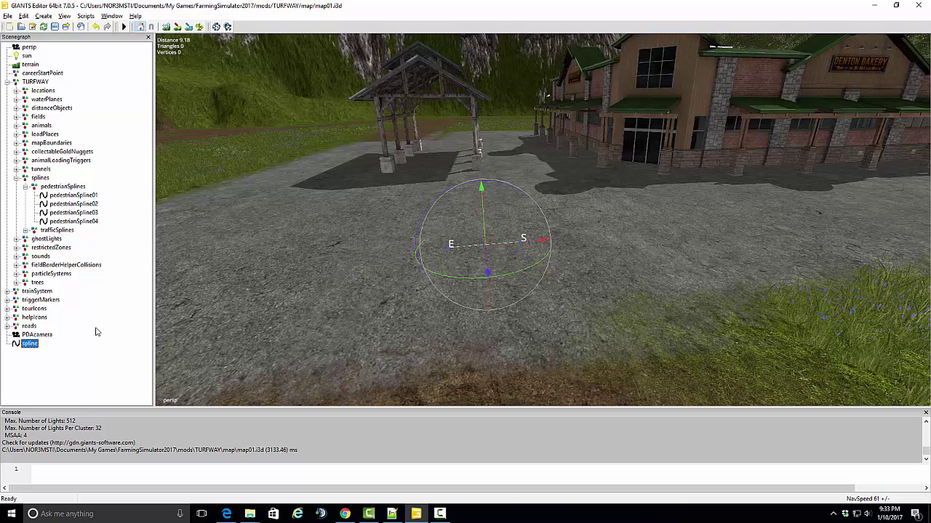
{"action": "left_click", "coordinate": [449, 249]}
{"action": "left_click", "coordinate": [448, 255]}
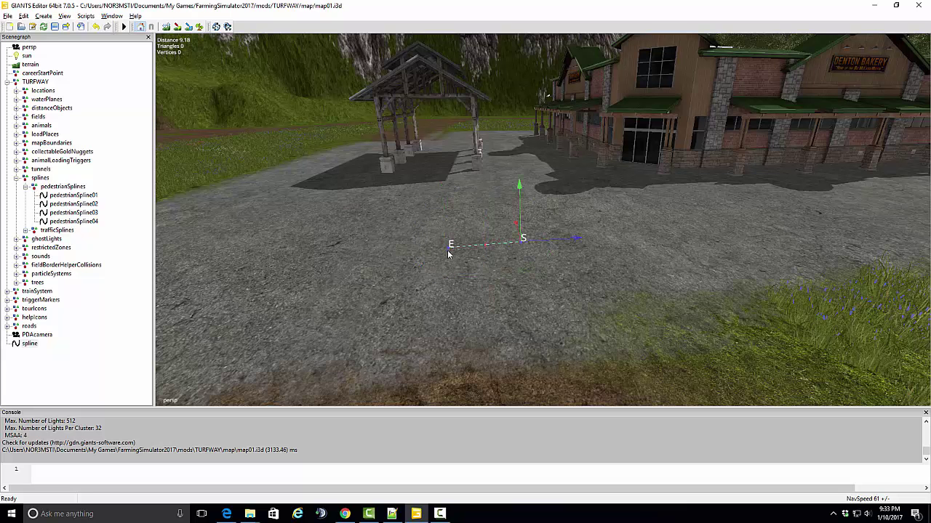
{"action": "left_click", "coordinate": [448, 254]}
{"action": "left_click_drag", "start_coordinate": [477, 242], "coordinate": [308, 216]}
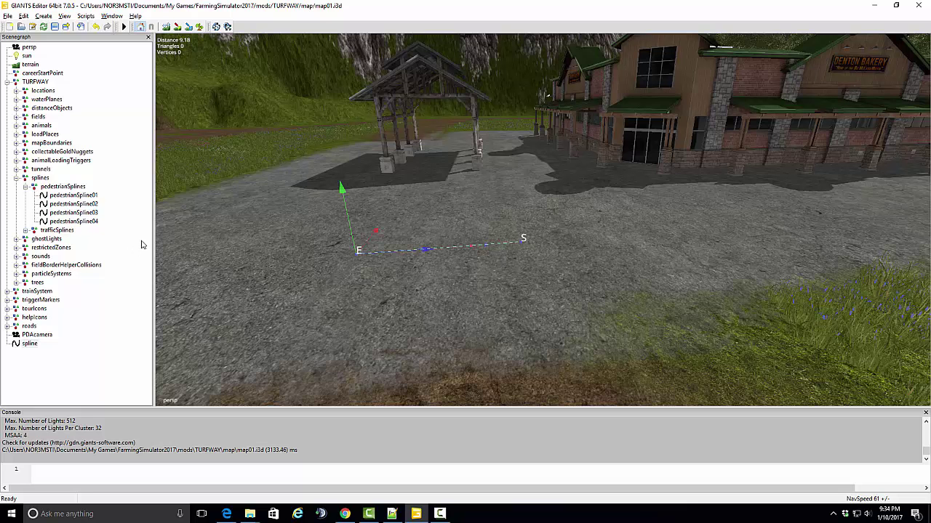
- Cut the new spline from the scene root and paste it into the pedestrianSplines group
{"action": "left_click", "coordinate": [27, 345]}
{"action": "key", "text": "Delete"}
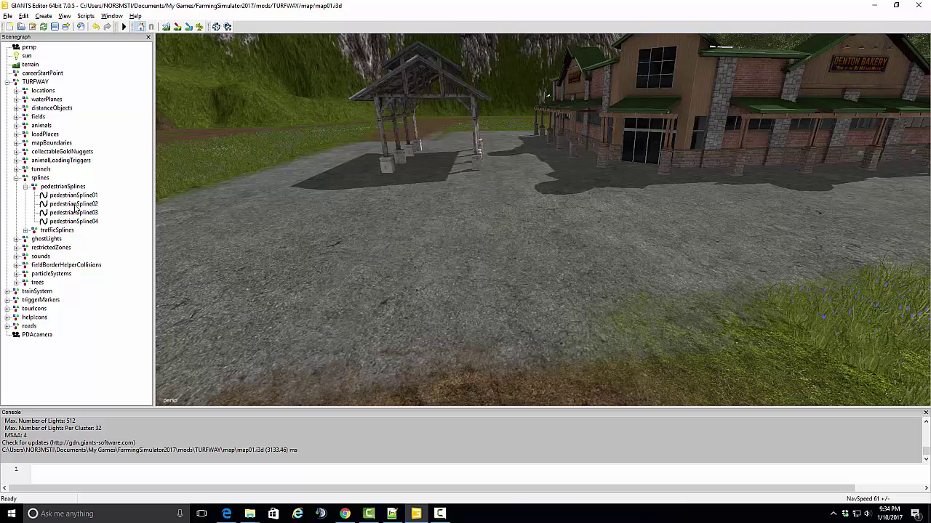
{"action": "left_click", "coordinate": [62, 186]}
{"action": "key", "text": "ctrl+v"}
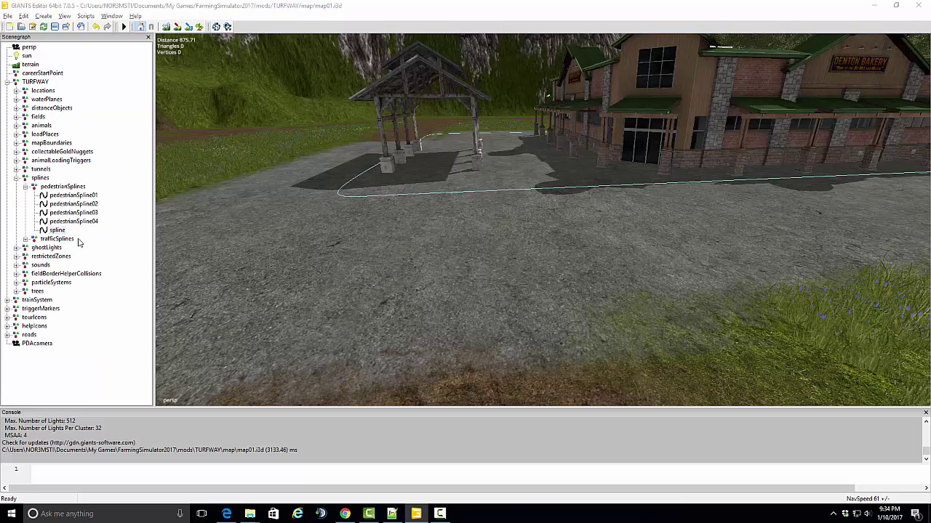
- Try picking the new spline's end point while it is grouped, and delete the spline from pedestrianSplines
{"action": "left_click", "coordinate": [61, 231]}
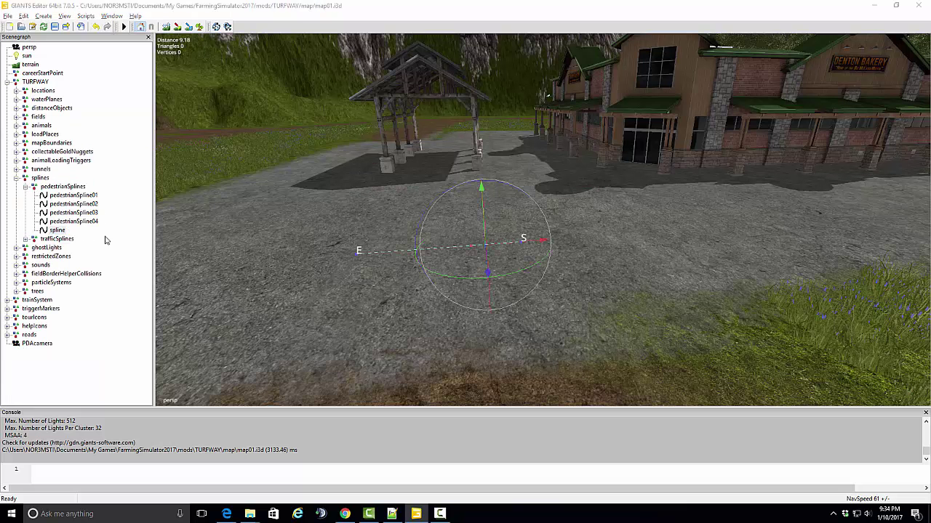
{"action": "left_click", "coordinate": [357, 257]}
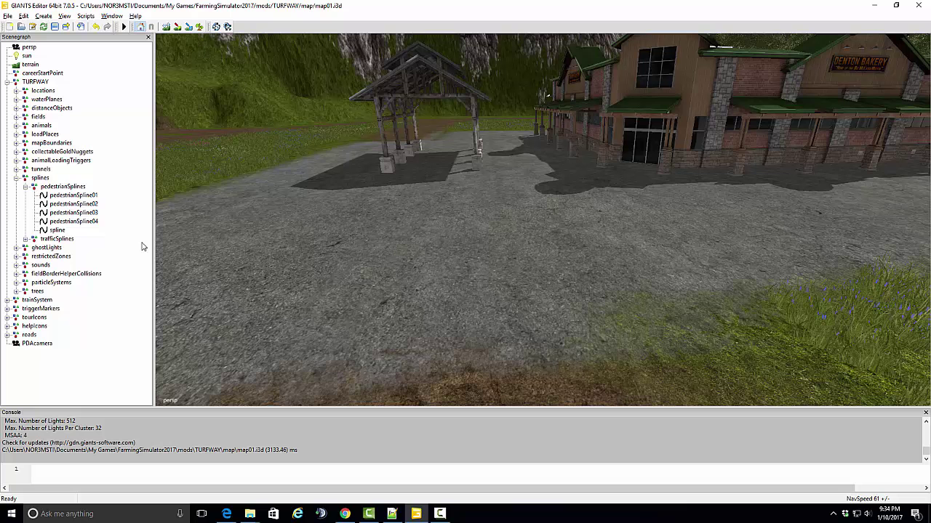
{"action": "left_click", "coordinate": [56, 230]}
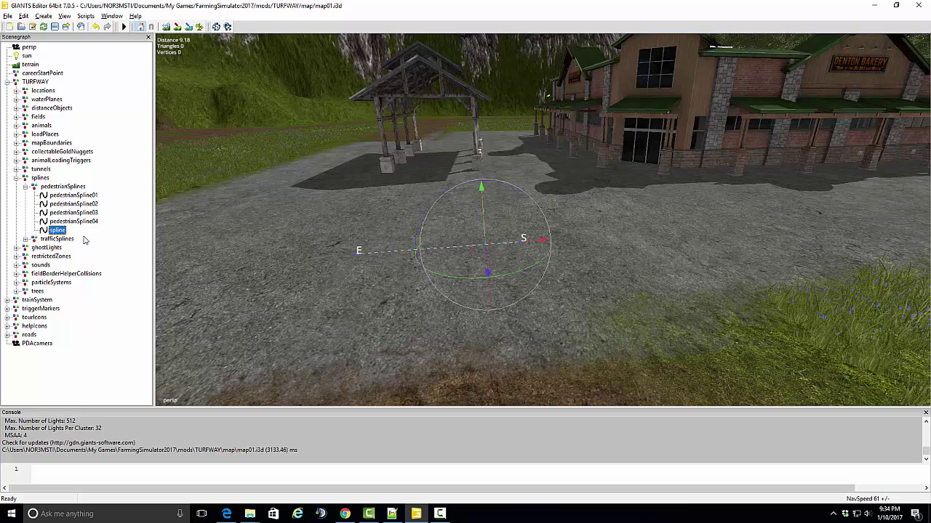
{"action": "key", "text": "Delete"}
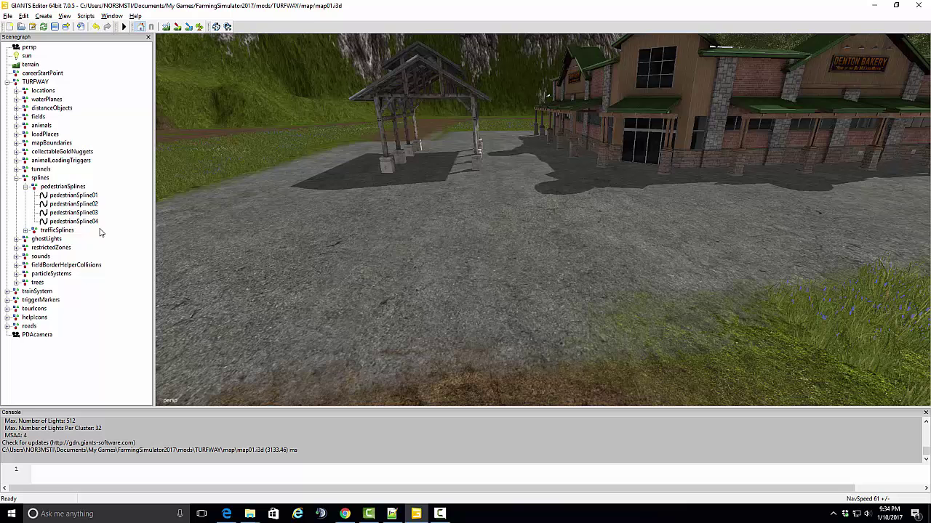
- Expand the trafficSplines group, frame trafficSpline03, and try picking its control point on the road near the red building
{"action": "left_click", "coordinate": [25, 187]}
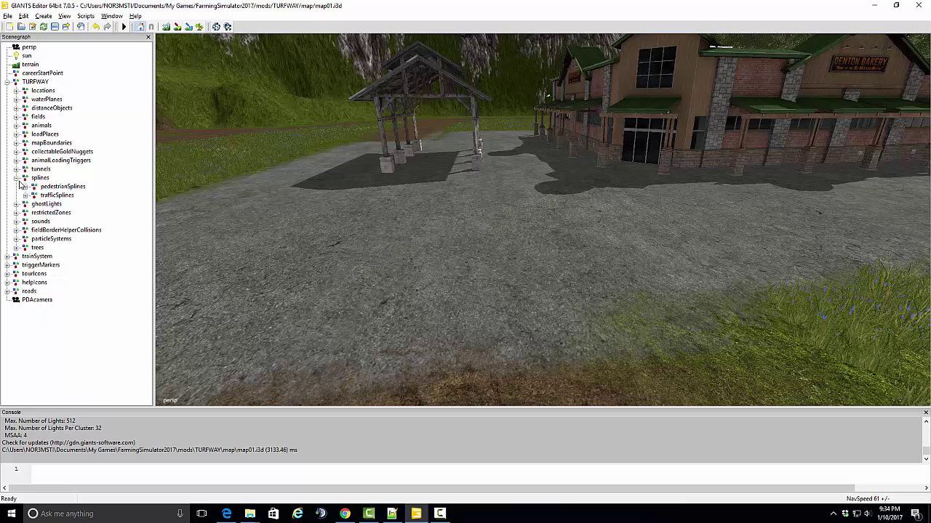
{"action": "left_click", "coordinate": [25, 195]}
{"action": "left_click", "coordinate": [72, 221]}
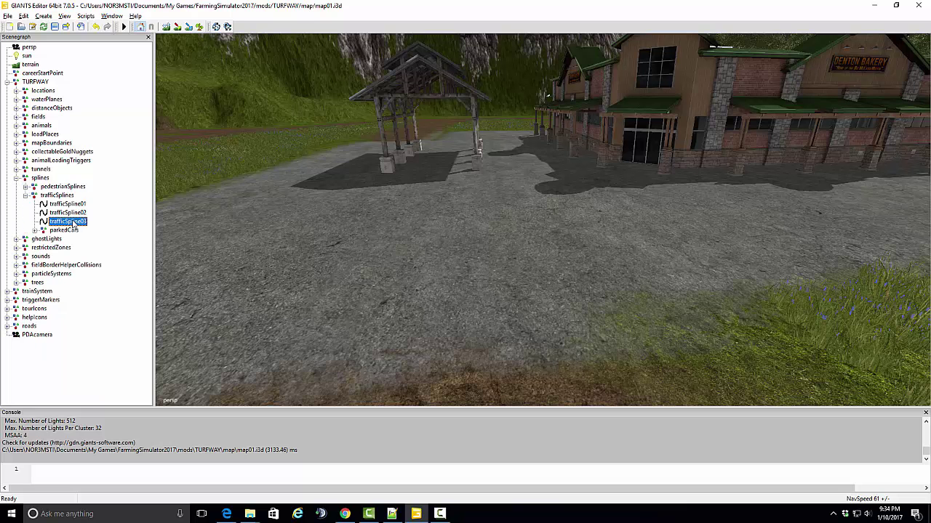
{"action": "key", "text": "f"}
{"action": "left_click_drag", "start_coordinate": [366, 217], "coordinate": [691, 206], "text": "alt"}
{"action": "scroll", "coordinate": [582, 223], "scroll_direction": "down", "scroll_amount": 4}
{"action": "scroll", "coordinate": [557, 188], "scroll_direction": "up", "scroll_amount": 8}
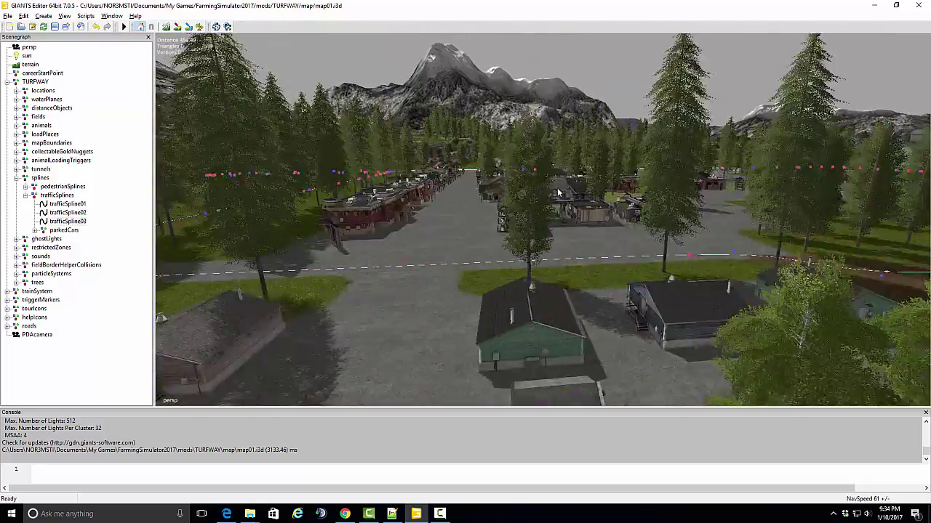
{"action": "left_click_drag", "start_coordinate": [555, 187], "coordinate": [475, 192], "text": "alt"}
{"action": "right_click_drag", "start_coordinate": [475, 193], "coordinate": [469, 176]}
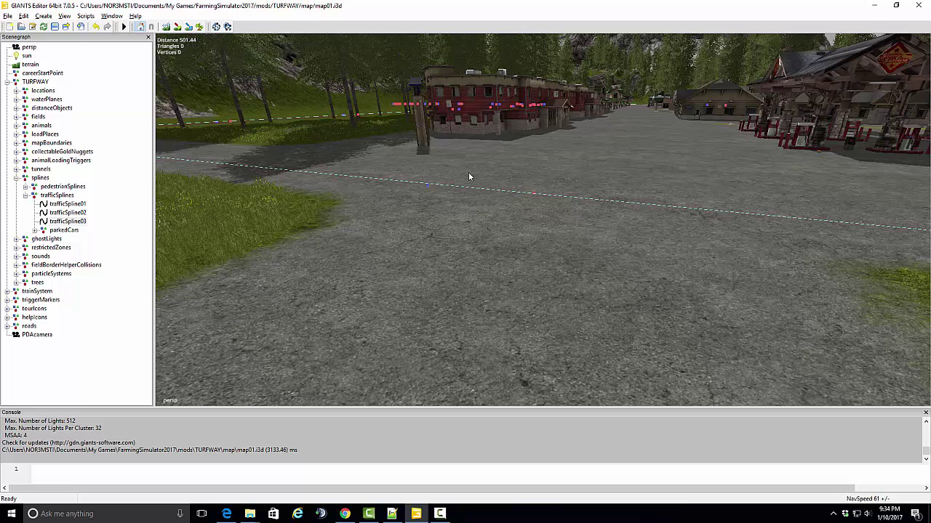
{"action": "left_click", "coordinate": [428, 185]}
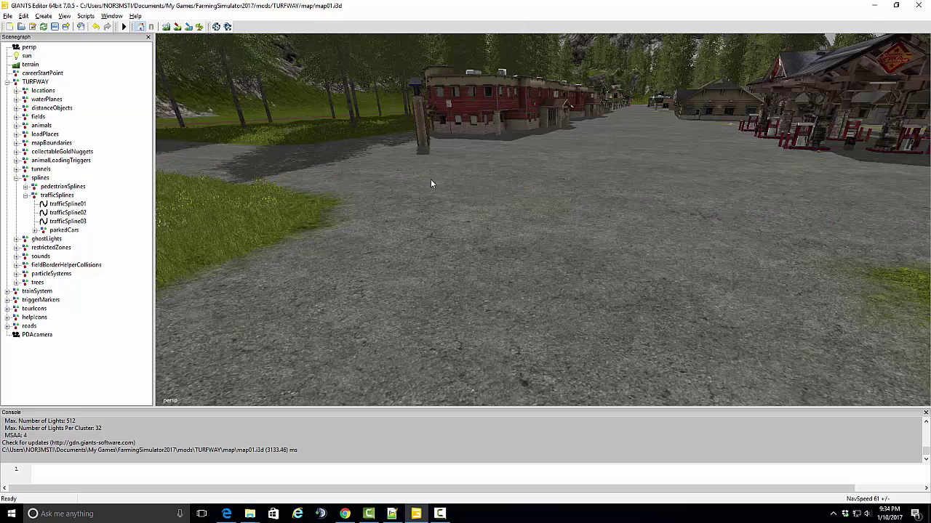
- Cut trafficSpline03 out of the trafficSplines group, paste it at the scene root, and pick its control point on the road
{"action": "left_click", "coordinate": [61, 223]}
{"action": "key", "text": "Delete"}
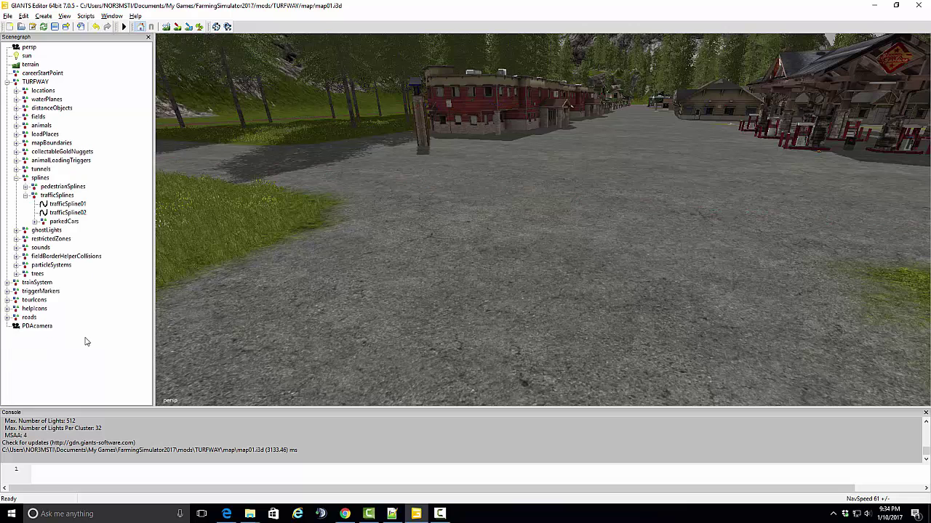
{"action": "key", "text": "ctrl+v"}
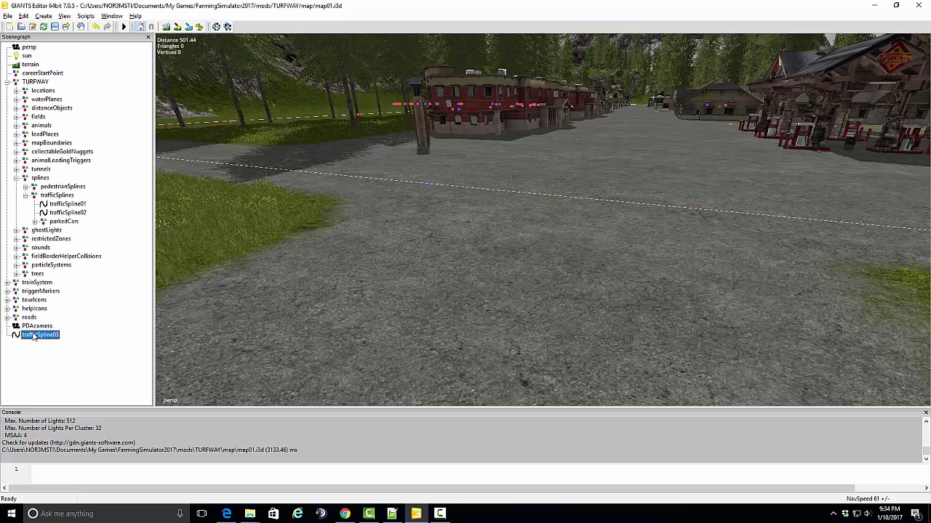
{"action": "key", "text": "ctrl+x"}
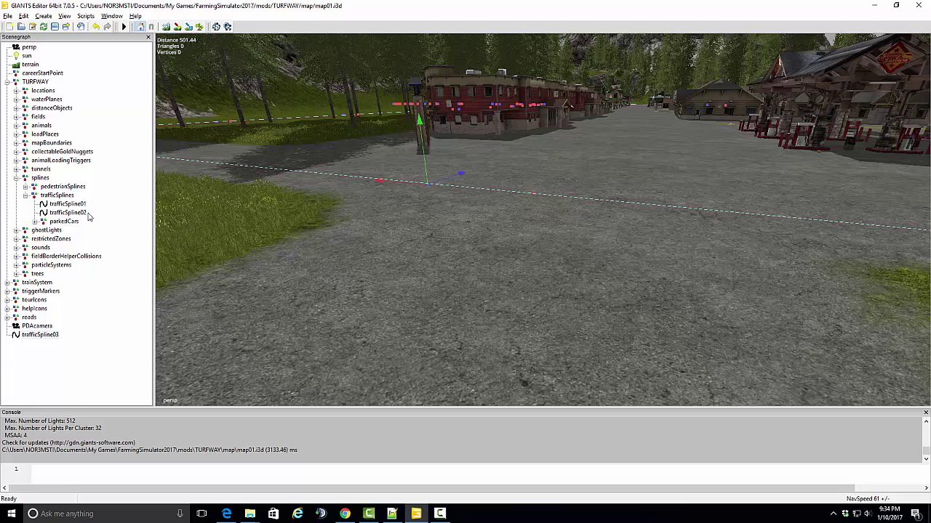
- Duplicate trafficSpline03 at the scene root and delete the duplicate
{"action": "key", "text": "ctrl+d"}
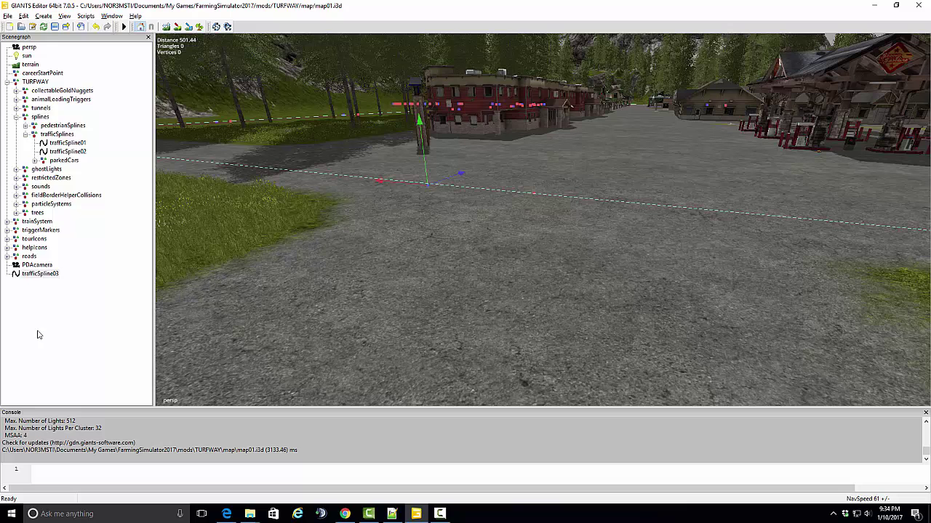
{"action": "left_click", "coordinate": [53, 344]}
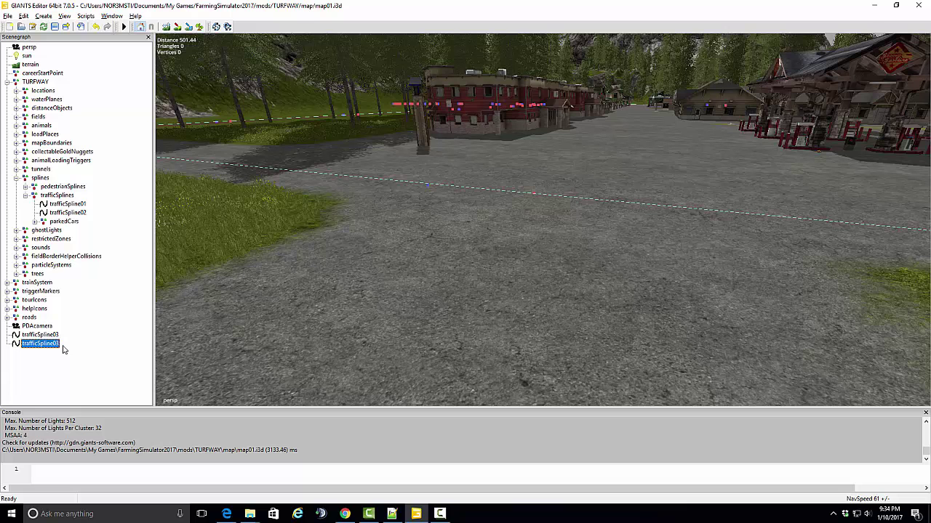
{"action": "key", "text": "Delete"}
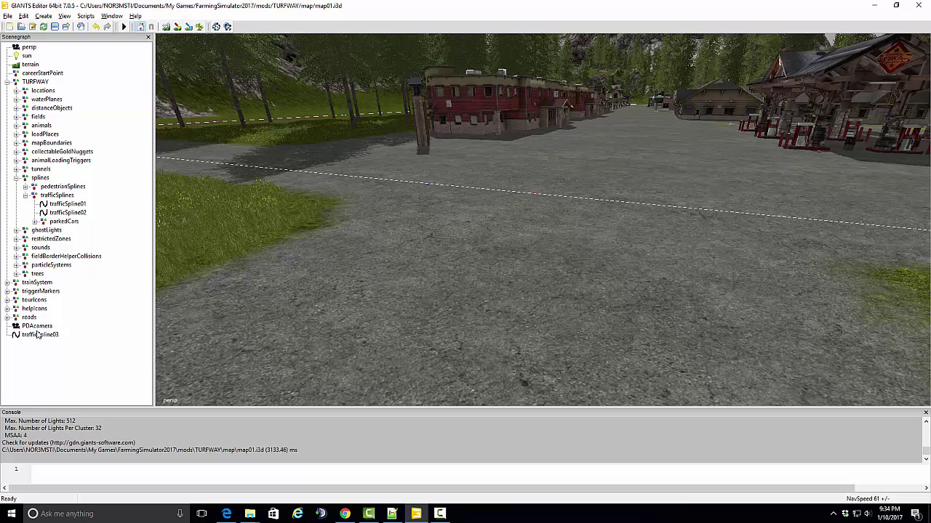
- Move trafficSpline03 from the scene root back into trafficSplines, try picking its control point while grouped, and reselect the spline
{"action": "left_click", "coordinate": [38, 335]}
{"action": "key", "text": "Delete"}
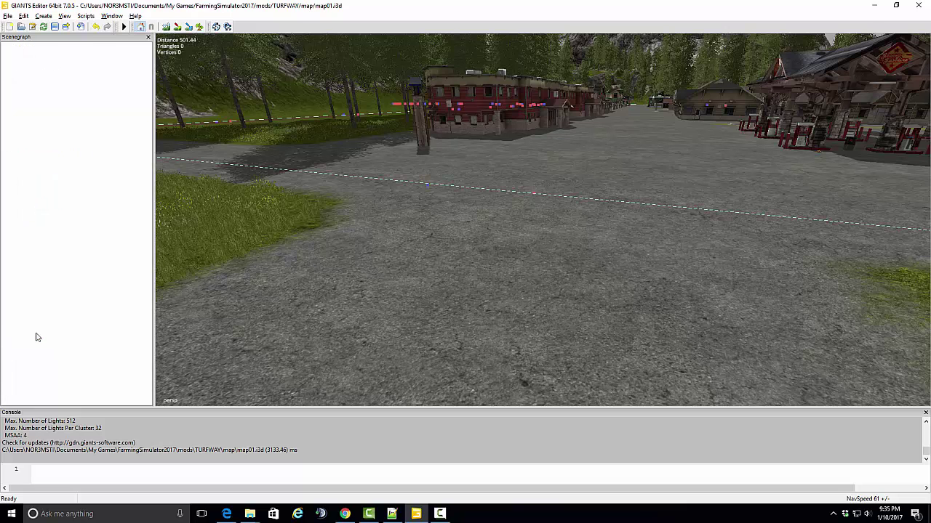
{"action": "left_click", "coordinate": [58, 196]}
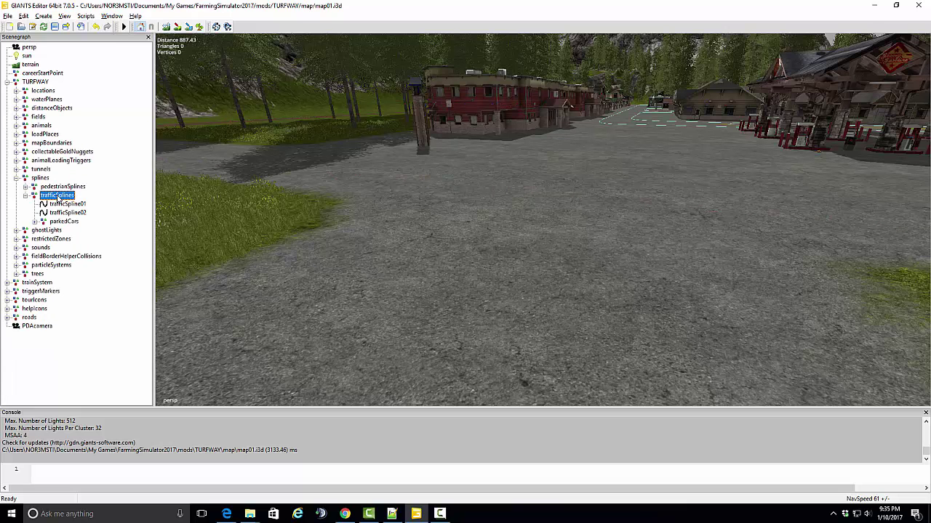
{"action": "key", "text": "ctrl+z"}
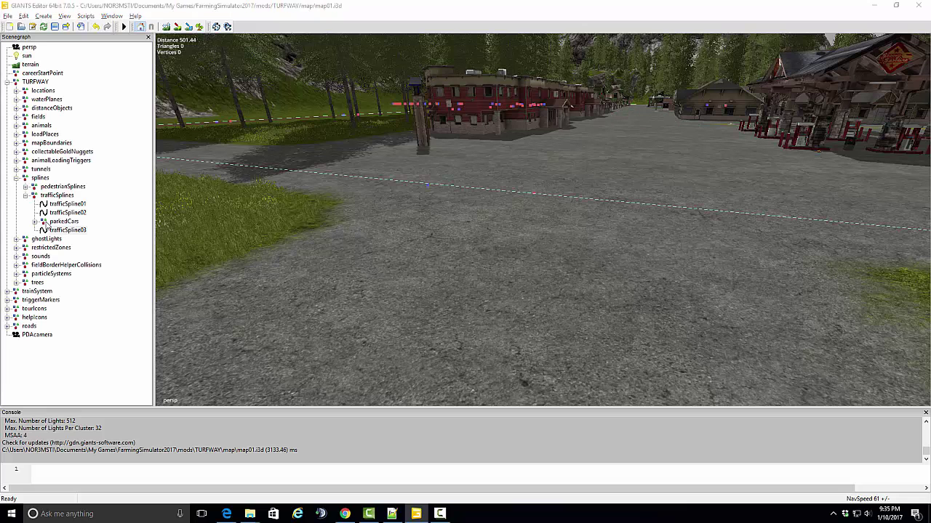
{"action": "left_click", "coordinate": [429, 189]}
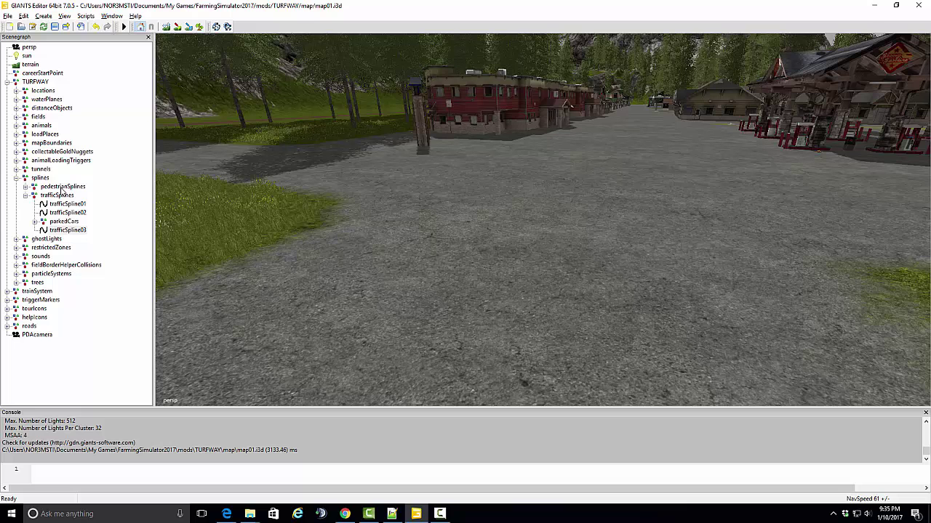
{"action": "left_click", "coordinate": [67, 230]}
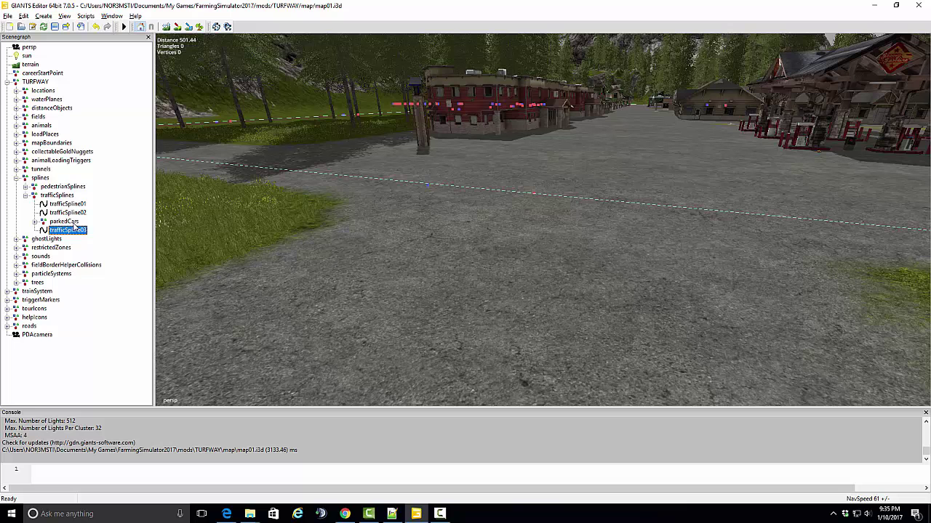
- Cut parkedCars and paste it back into trafficSplines so it follows trafficSpline03
{"action": "left_click", "coordinate": [69, 222]}
{"action": "key", "text": "Delete"}
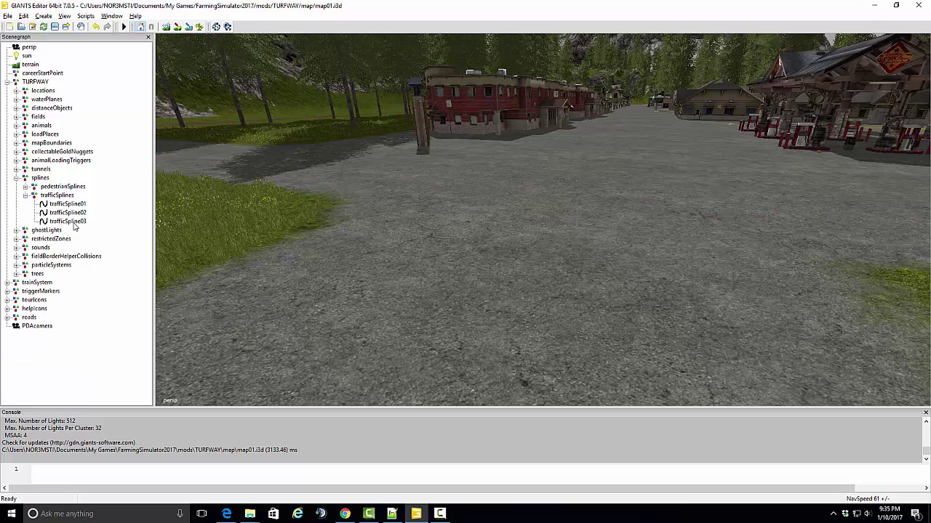
{"action": "left_click", "coordinate": [57, 196]}
{"action": "key", "text": "Left"}
{"action": "key", "text": "Left"}
{"action": "key", "text": "Left"}
{"action": "key", "text": "Left"}
{"action": "key", "text": "Left"}
{"action": "key", "text": "ctrl+z"}
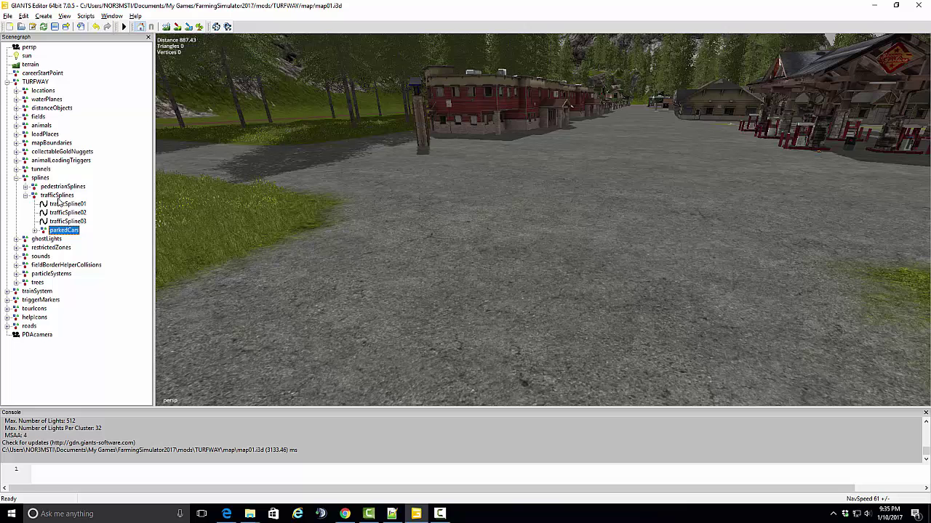
- Try picking a control point of the grouped trafficSpline03 again, and collapse the trafficSplines and splines groups
{"action": "left_click", "coordinate": [69, 223]}
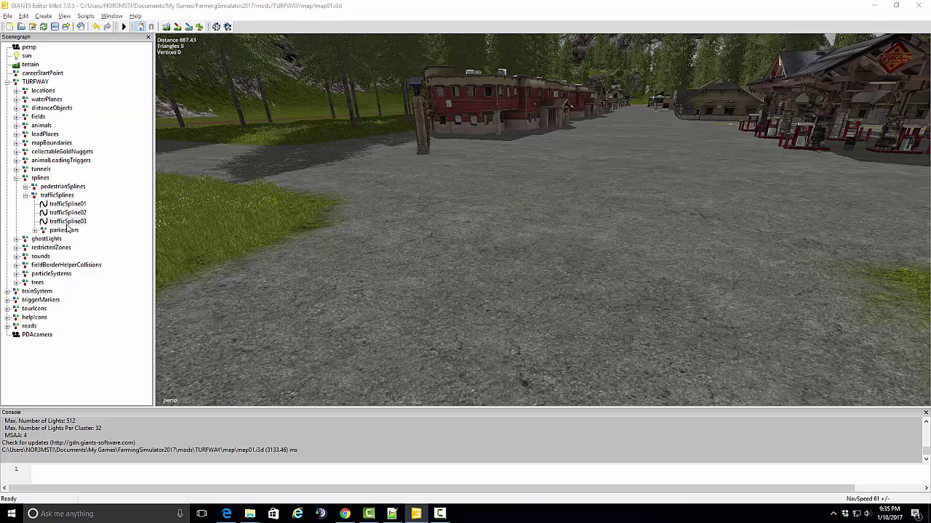
{"action": "left_click", "coordinate": [428, 187]}
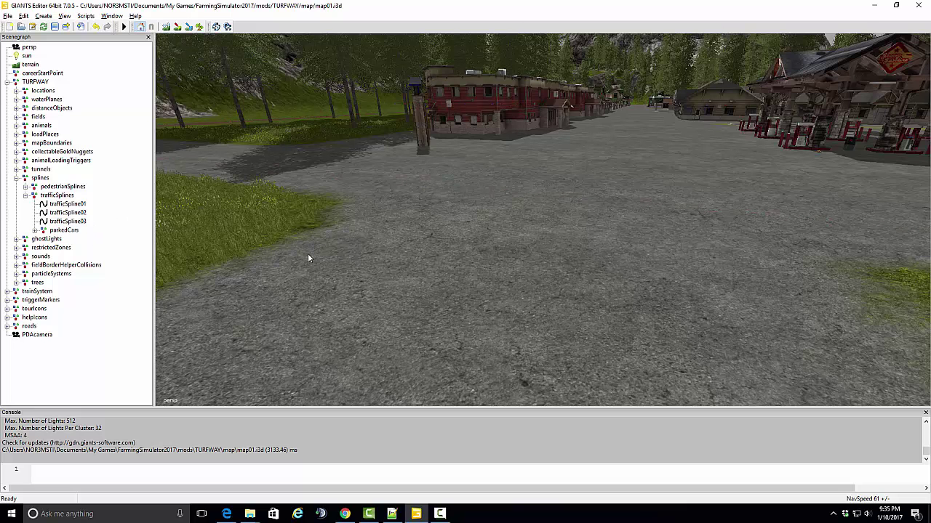
{"action": "left_click", "coordinate": [25, 194]}
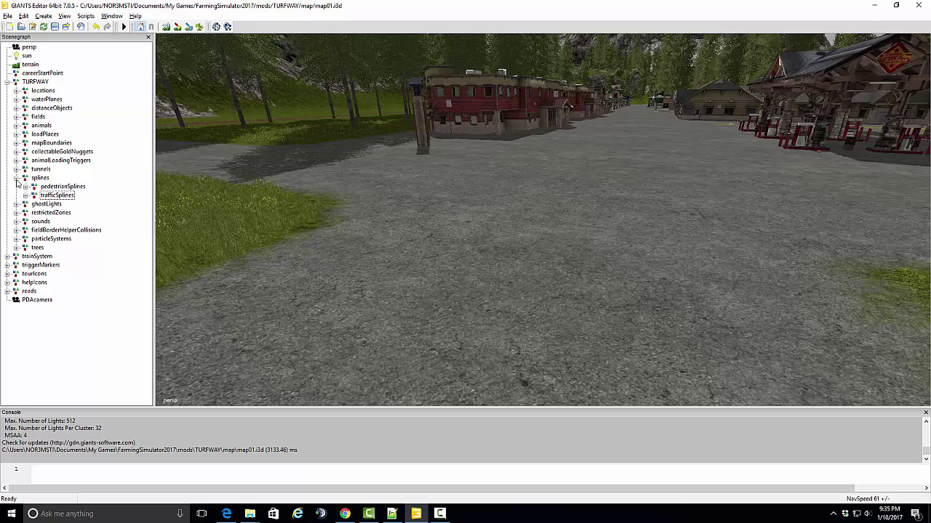
{"action": "left_click", "coordinate": [16, 177]}
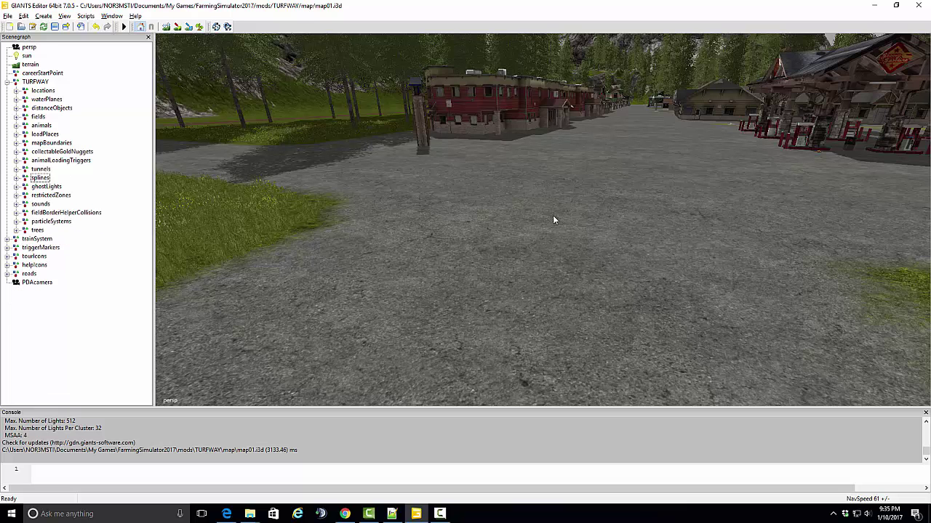